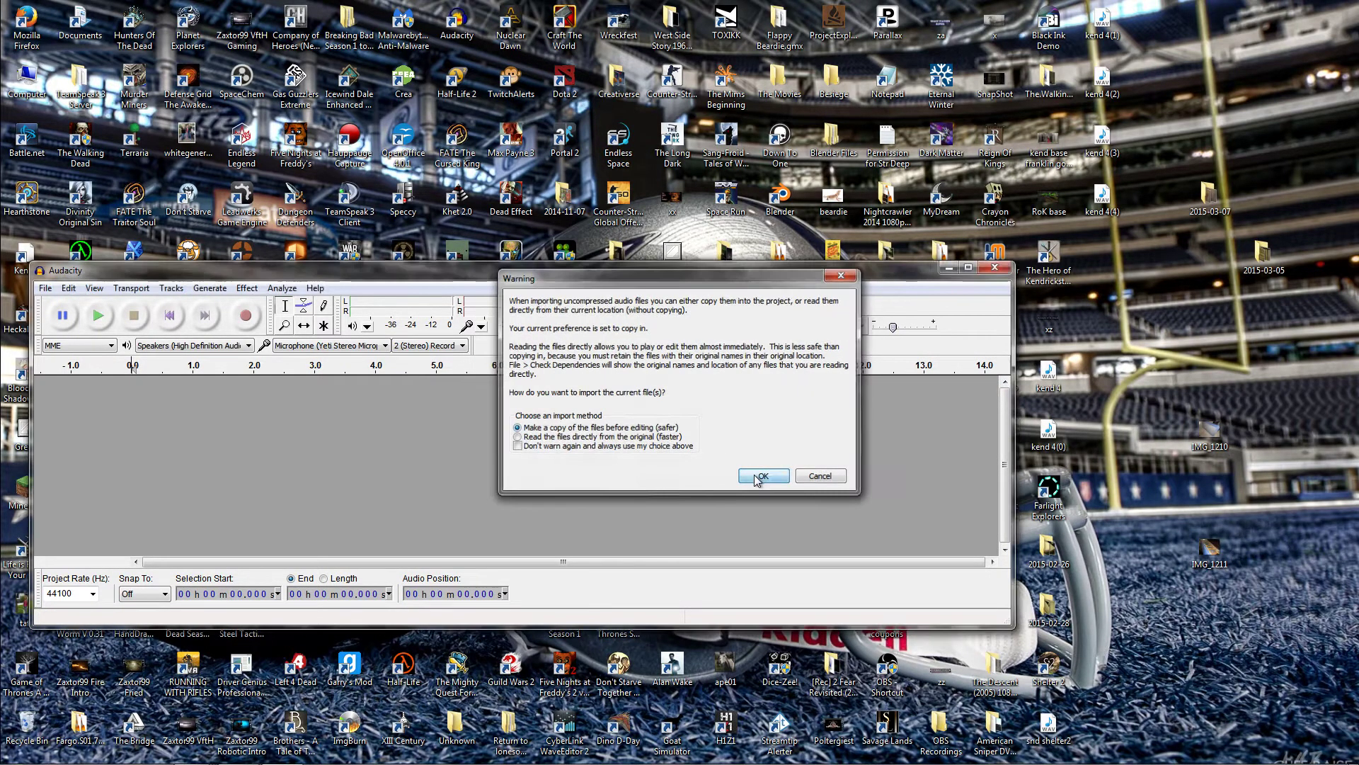
Step: Import the audio file as a copy and select the quiet section at its end, from about 44:50 to 45:14
left_click(754, 474)
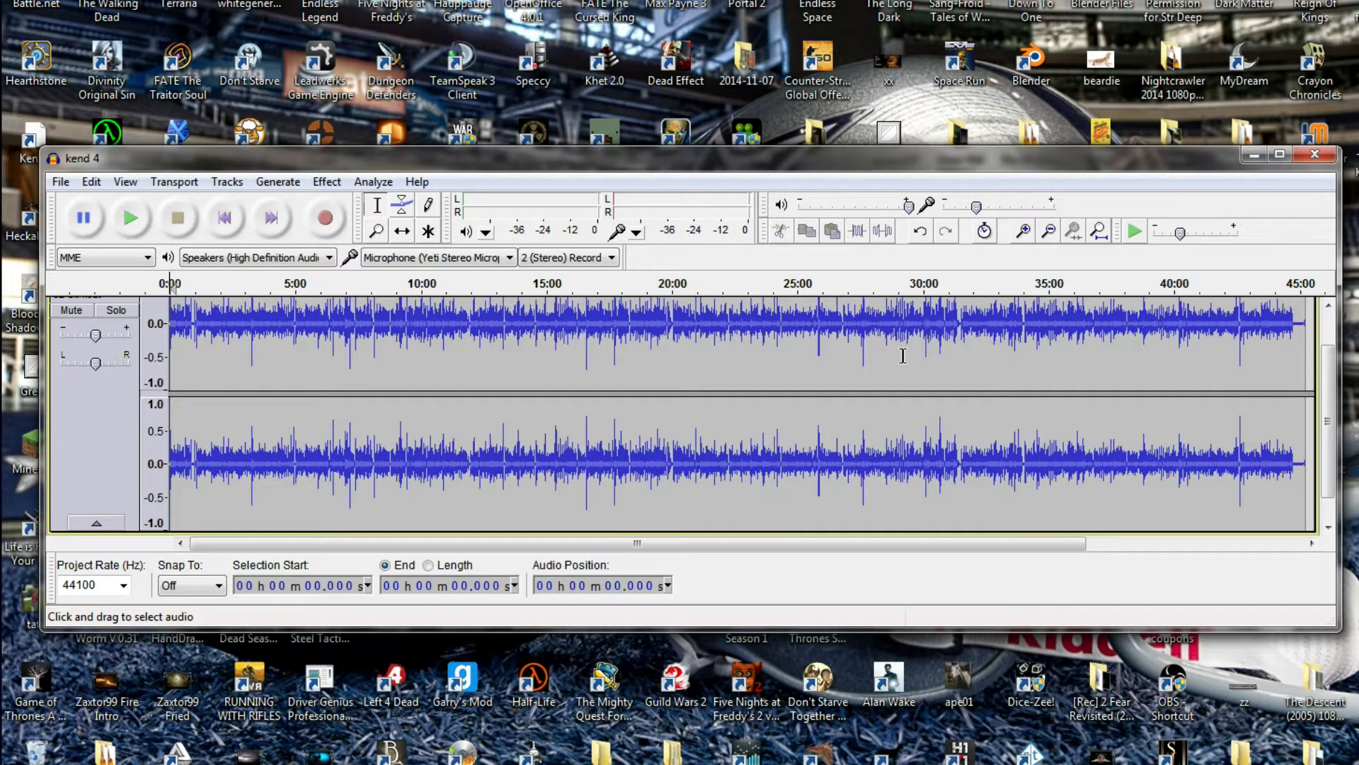
left_click_drag(709, 552, 757, 551)
left_click_drag(1229, 460, 1245, 471)
scroll(1246, 471, "up", 2)
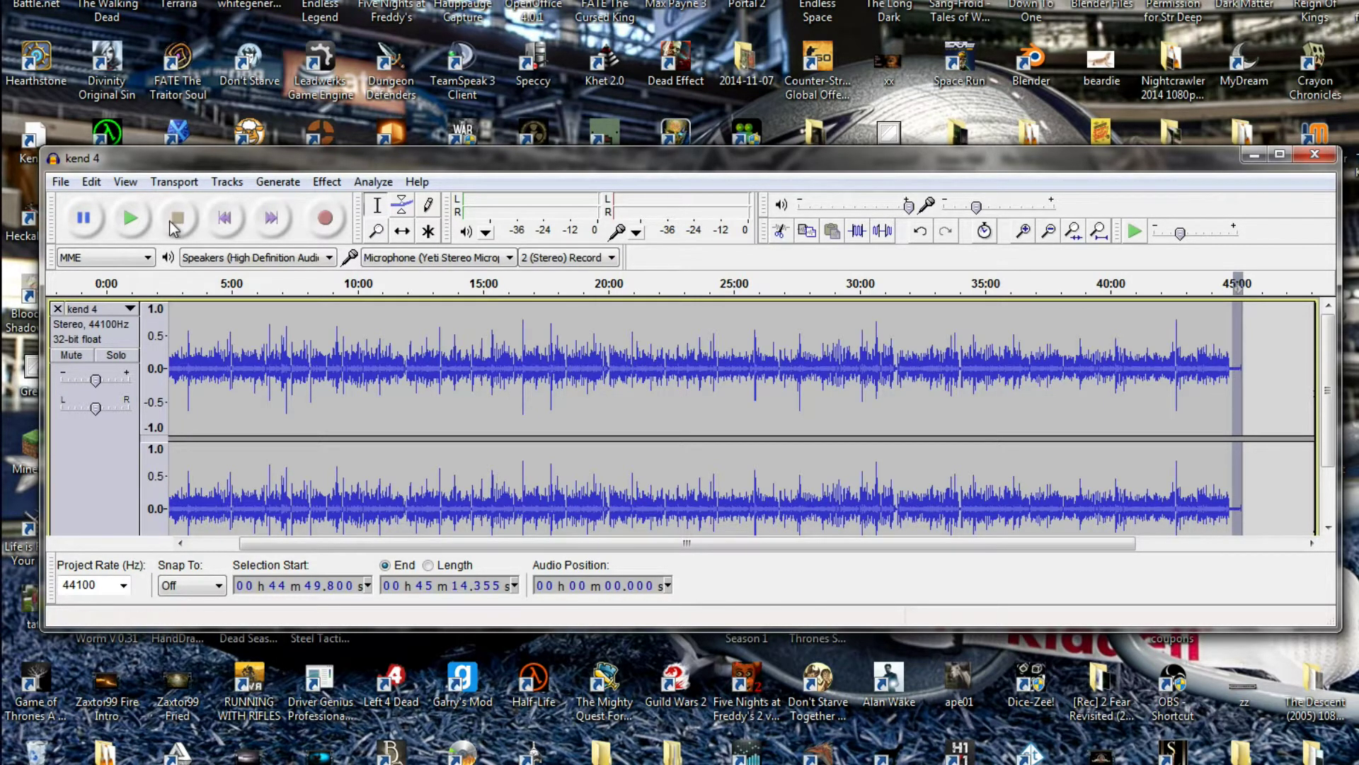
Step: Play back the selected quiet section at the end of the track and stop playback
left_click(140, 223)
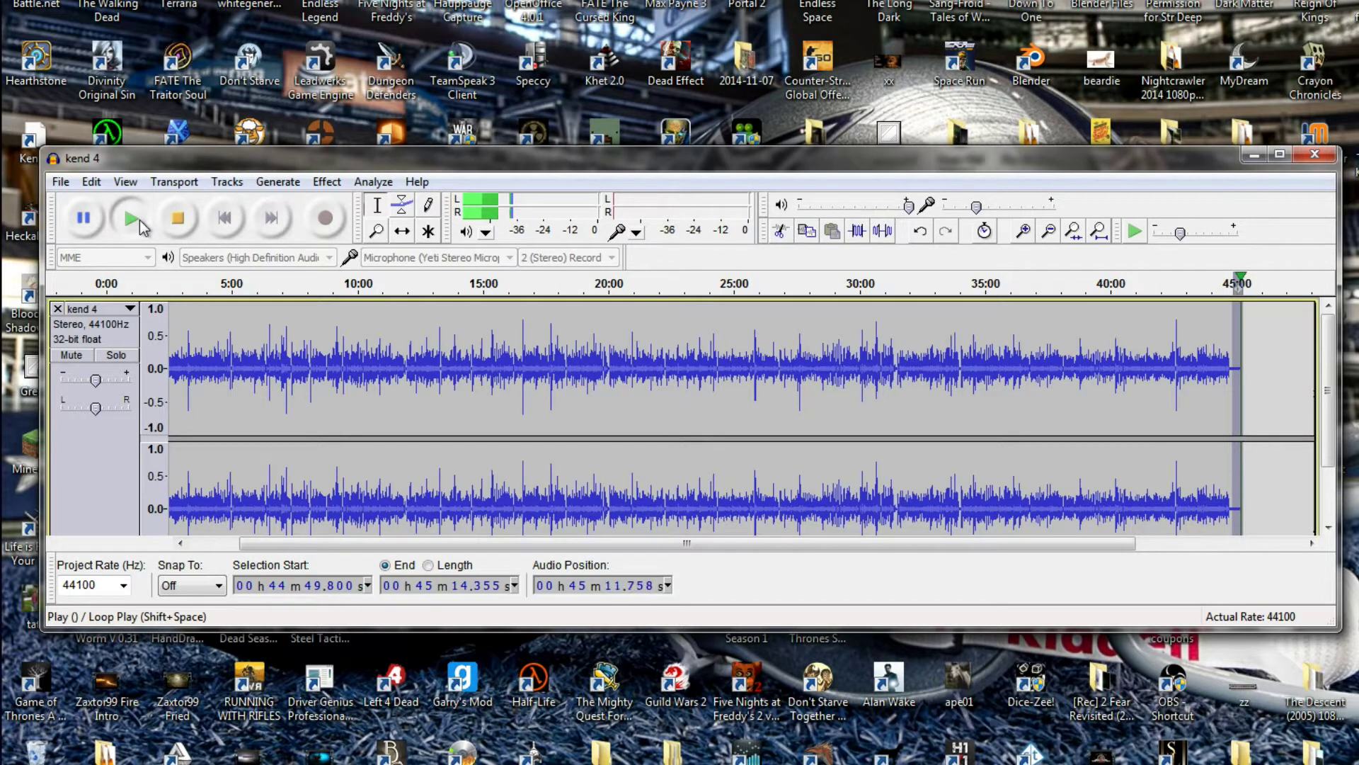
left_click(170, 224)
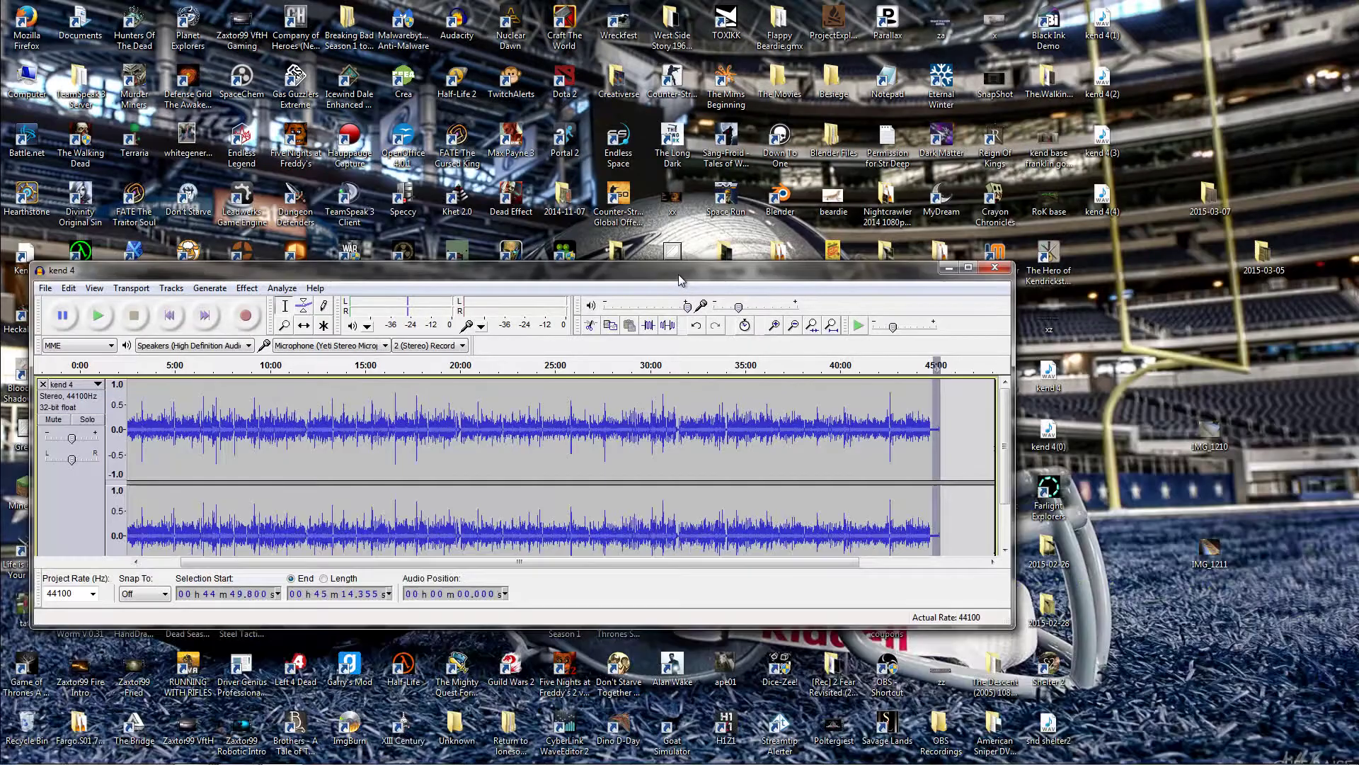
left_click_drag(893, 160, 1078, 160)
left_click_drag(818, 275, 912, 275)
left_click_drag(715, 277, 755, 290)
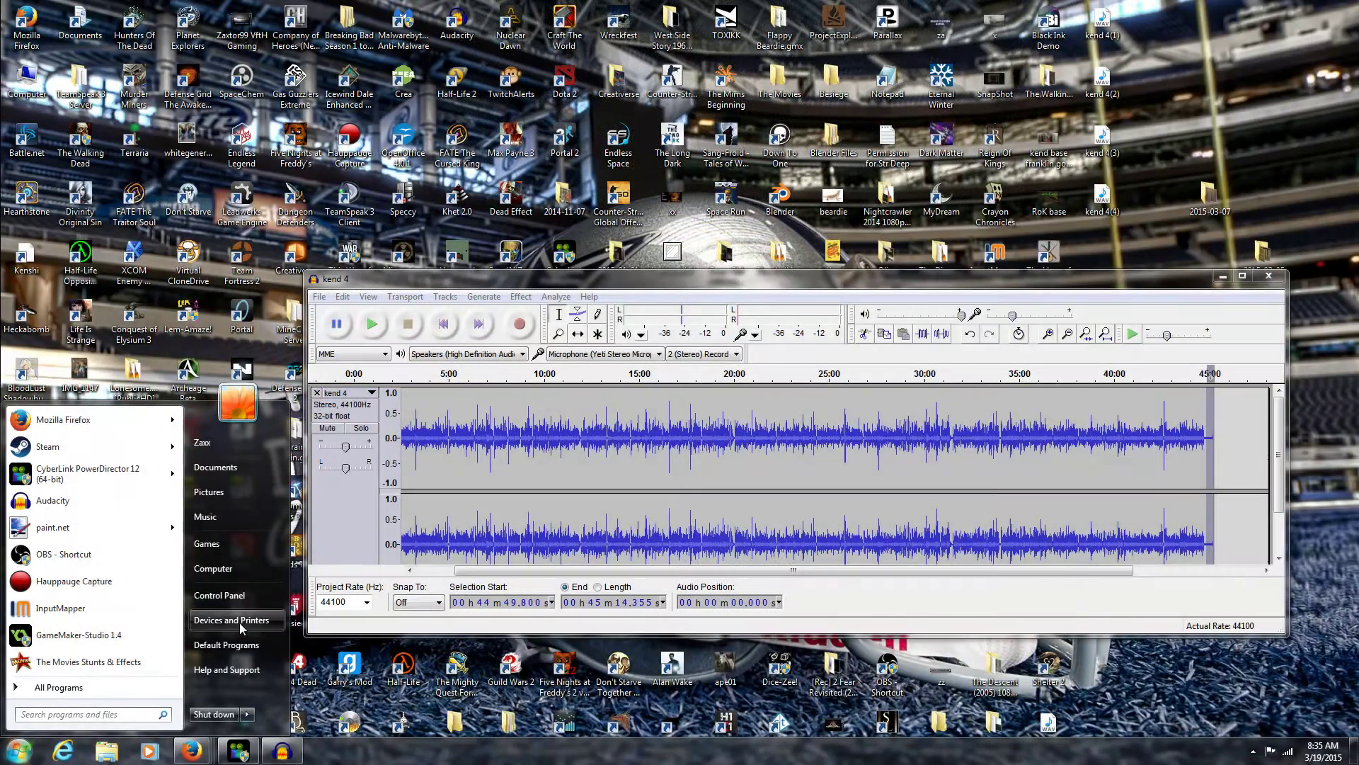
Step: Open the audio device management settings under Hardware and Sound in the Windows Control Panel
left_click(220, 595)
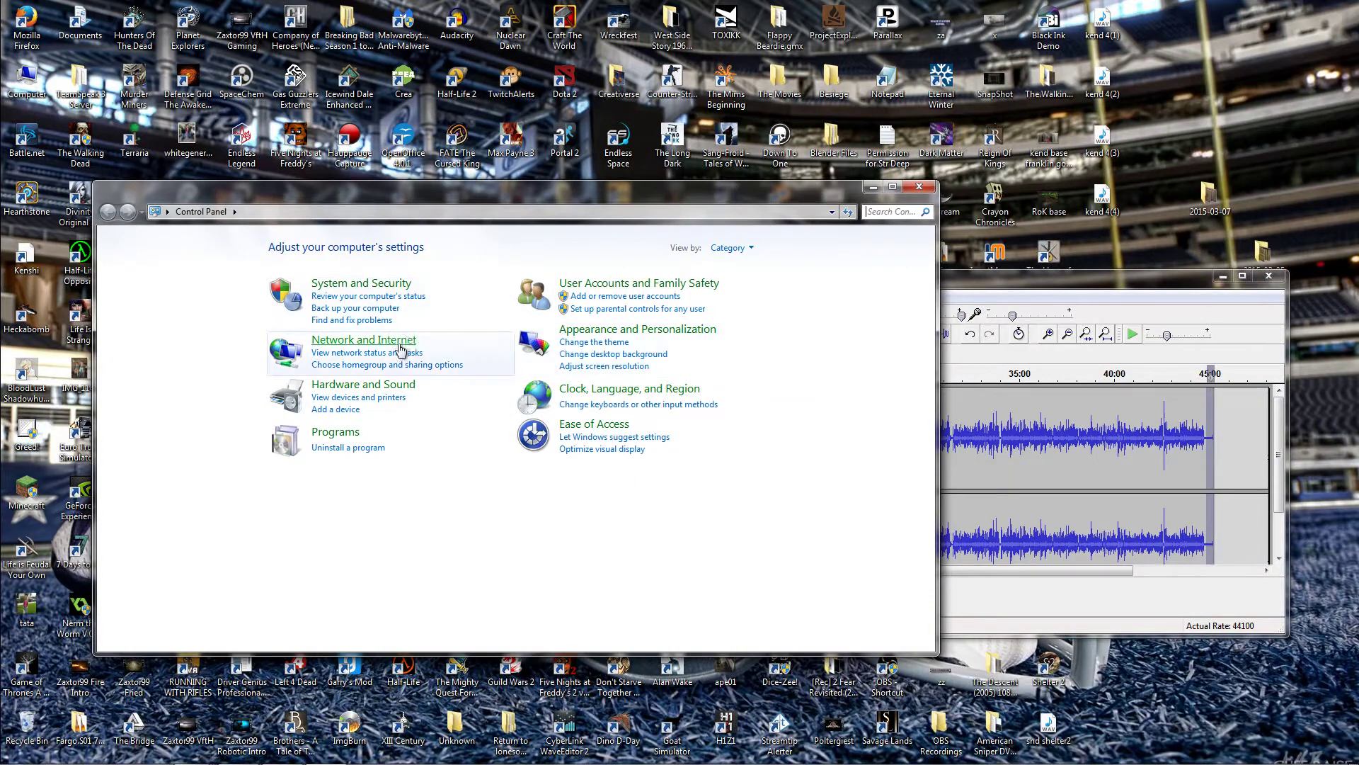
left_click(394, 385)
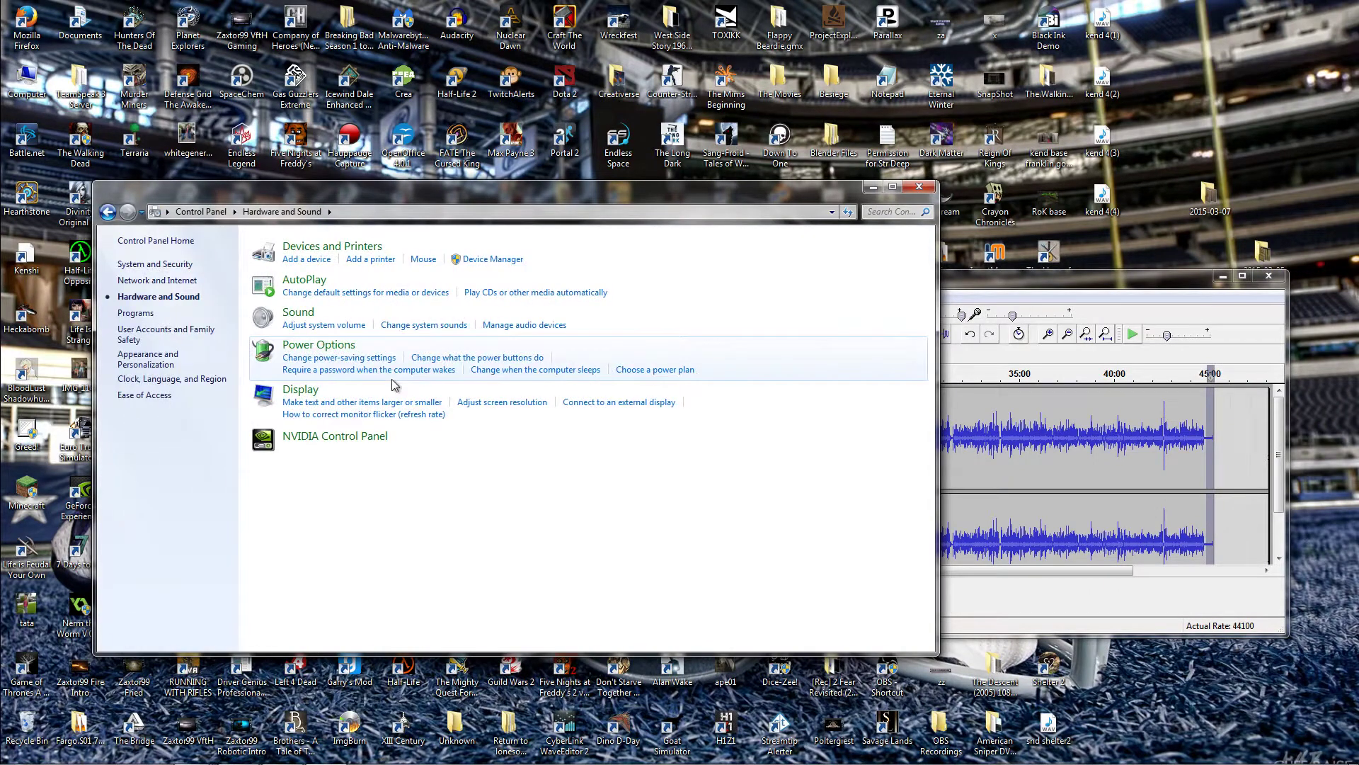
left_click(517, 327)
left_click_drag(279, 88, 805, 236)
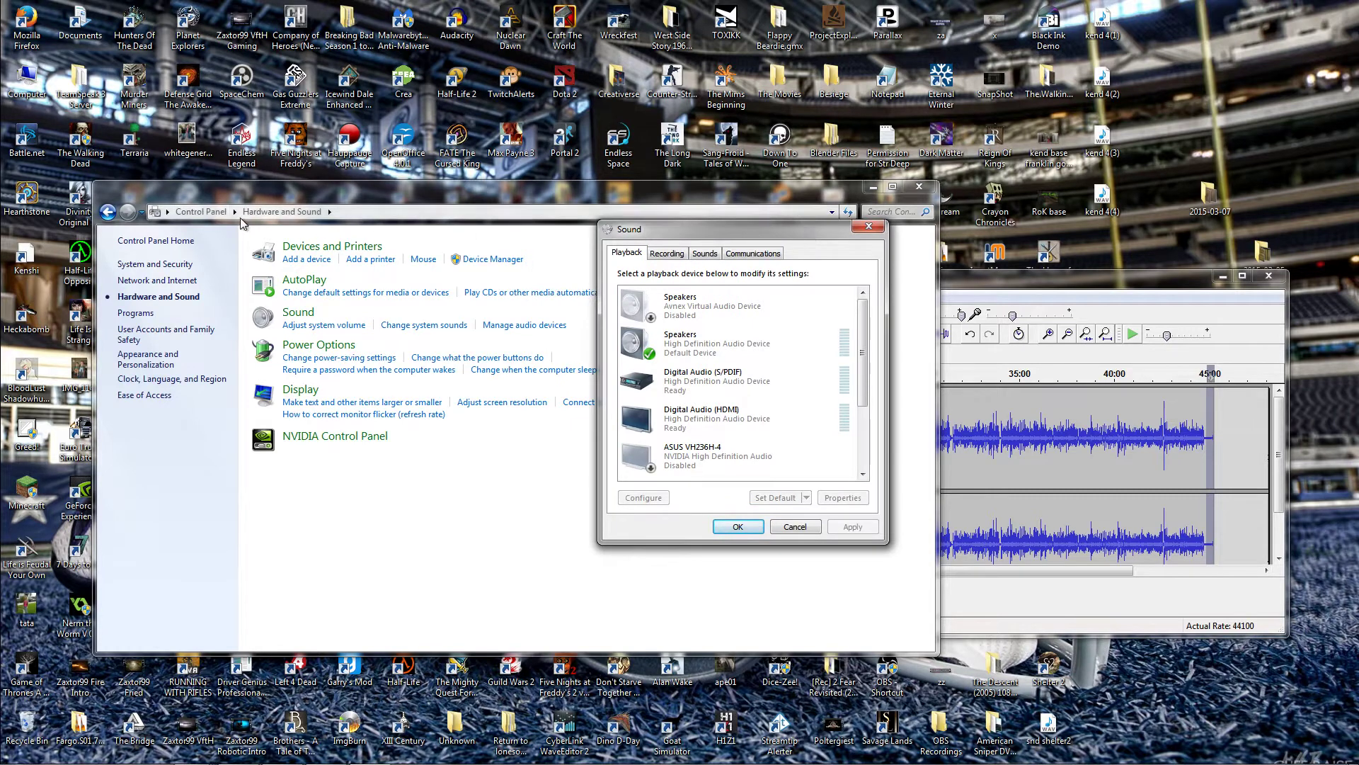
Step: Close the Sound dialog, go back to the Control Panel home and reopen the audio device management settings
left_click(868, 226)
left_click(108, 211)
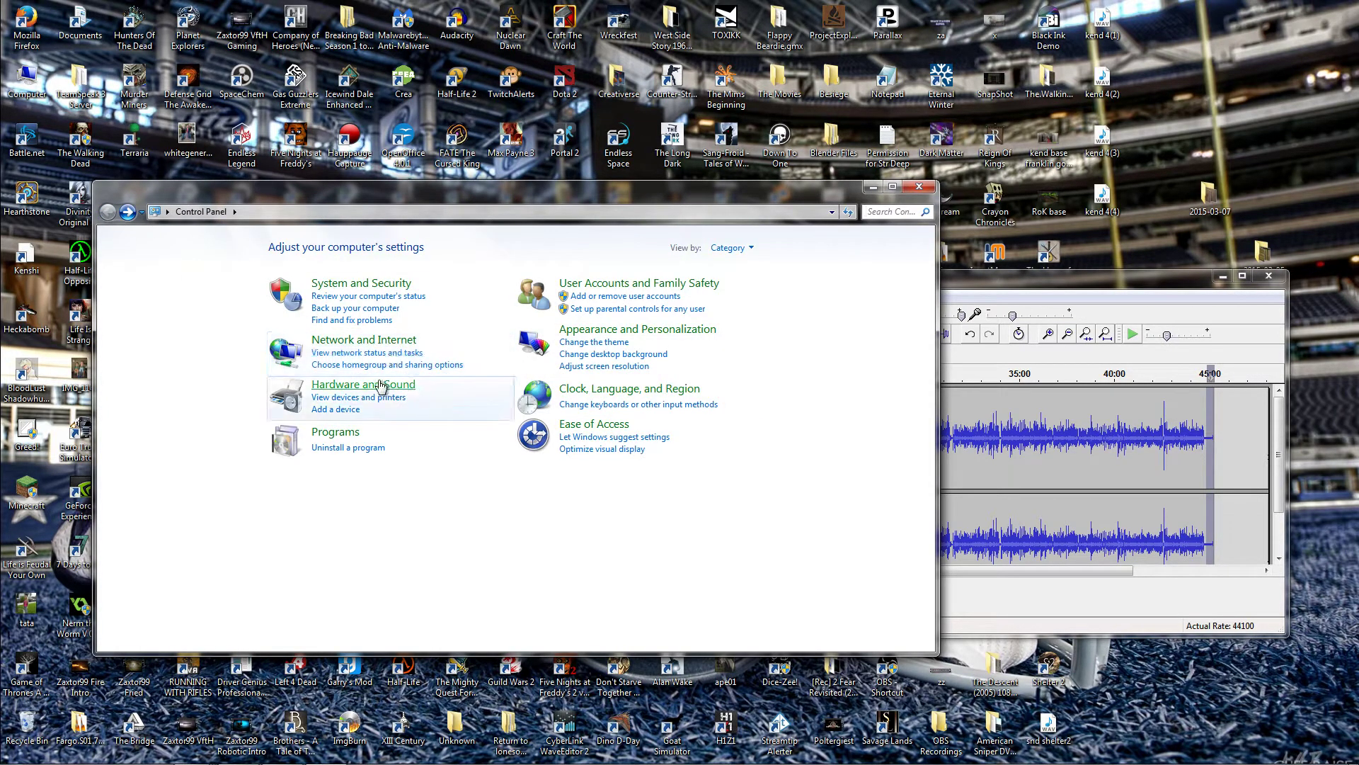
left_click(380, 387)
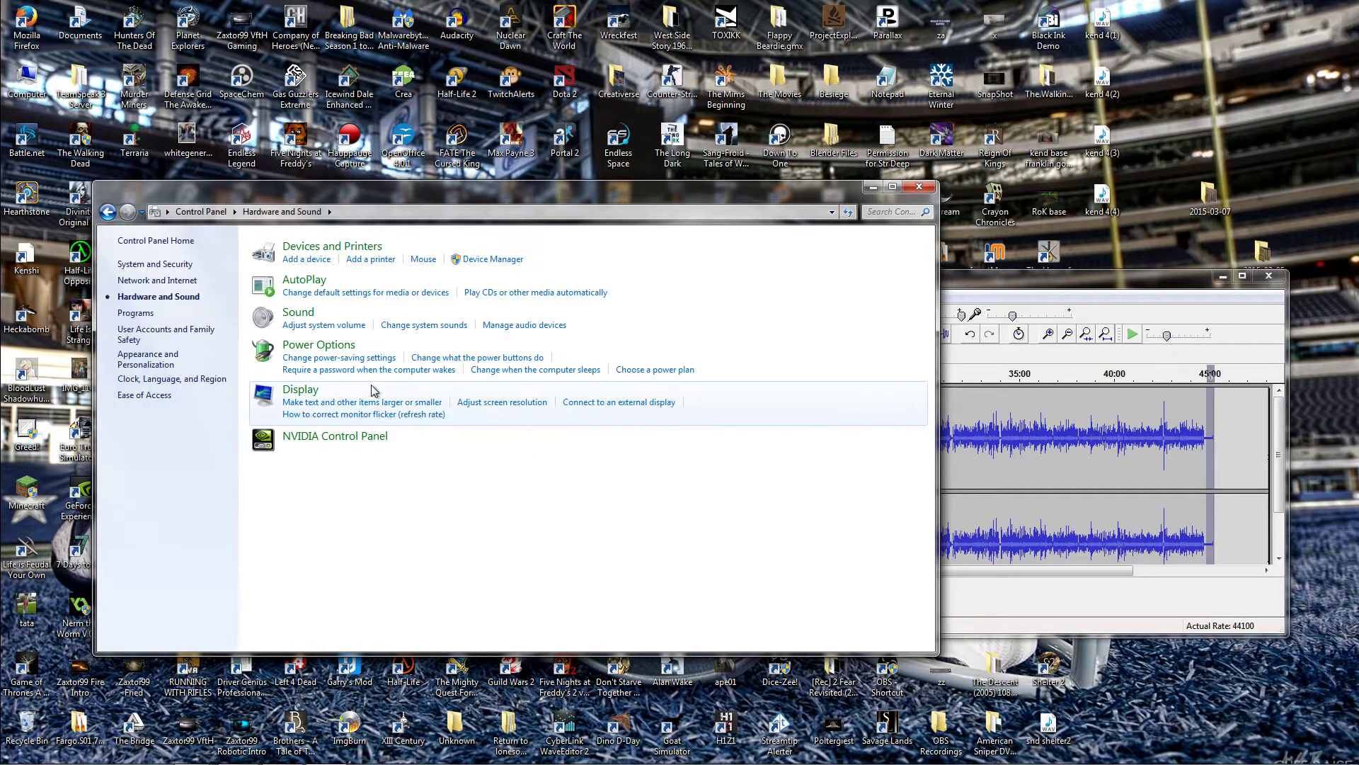
left_click(507, 328)
left_click_drag(223, 106, 417, 204)
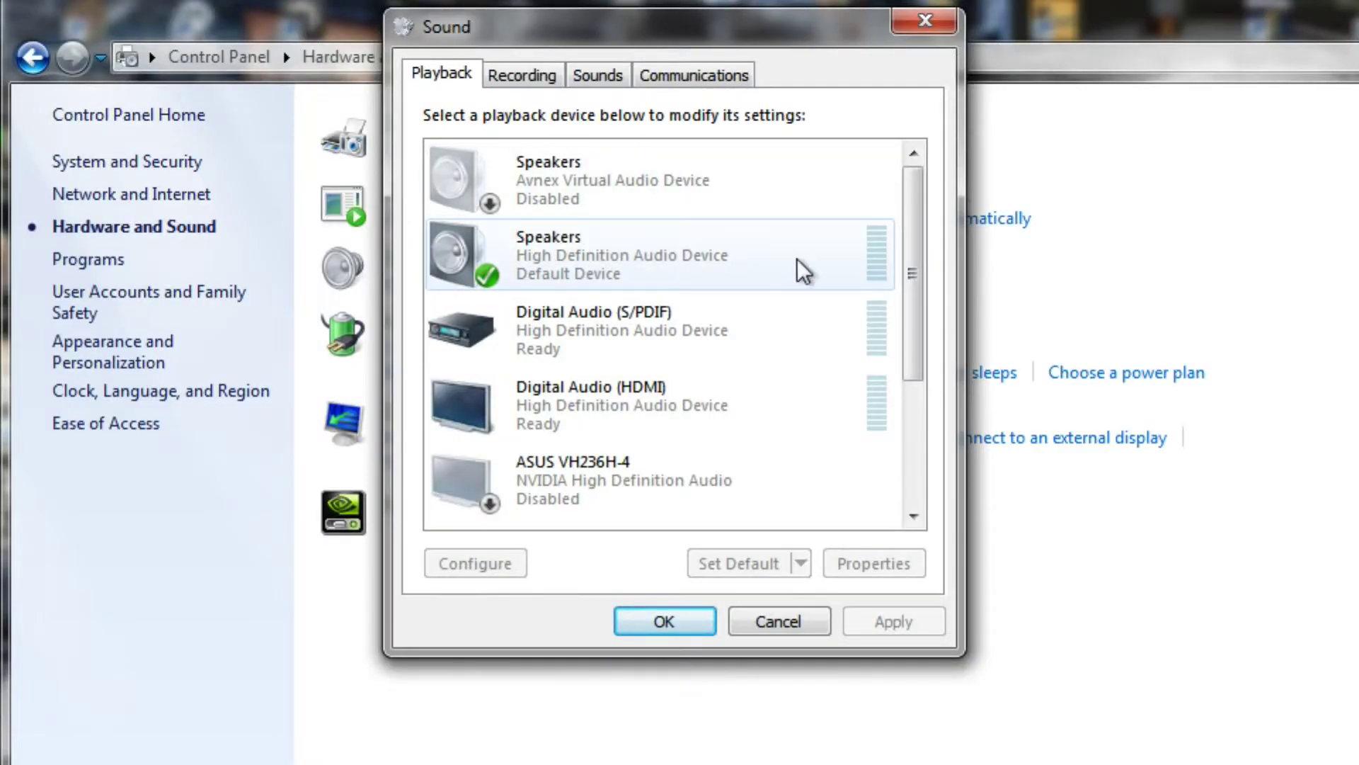
Step: Examine the playback devices and the available options for the Yeti Stereo Microphone speakers
left_click_drag(911, 218, 909, 397)
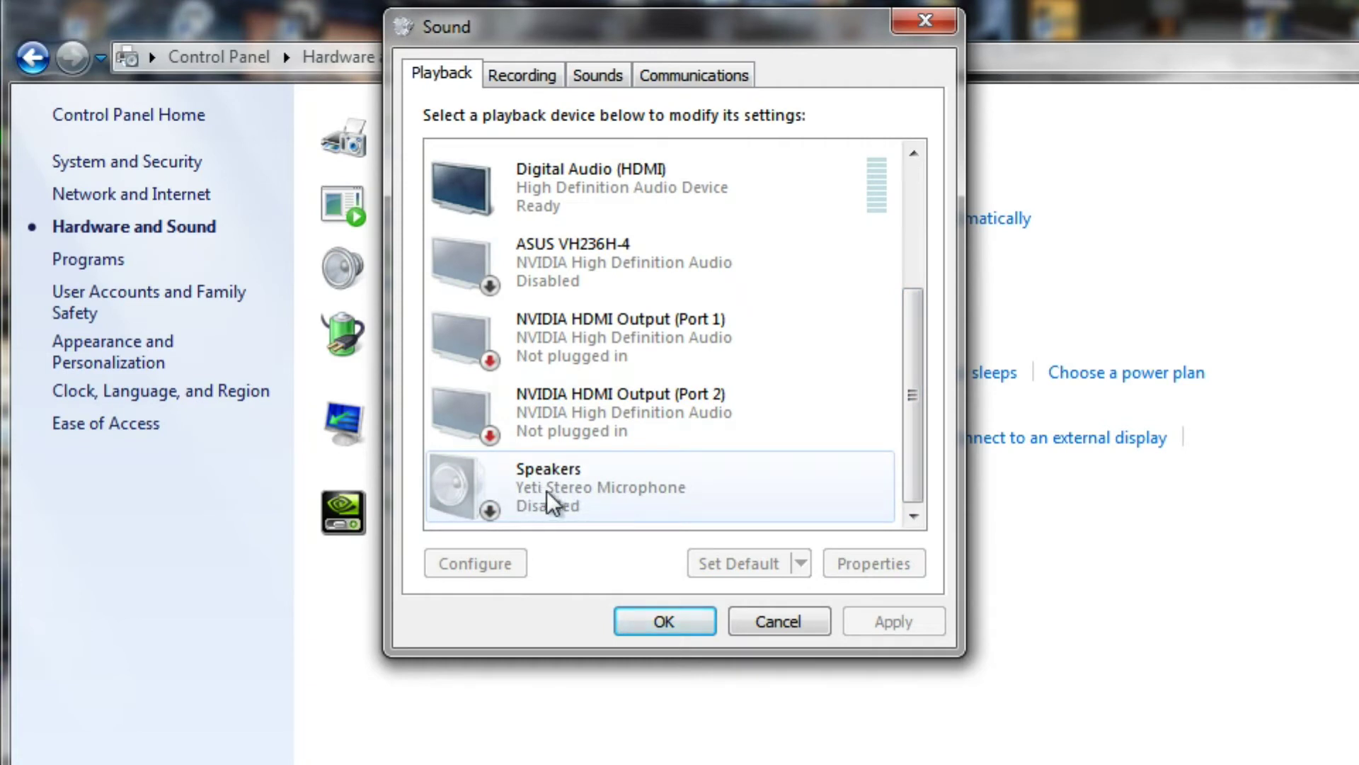
right_click(592, 491)
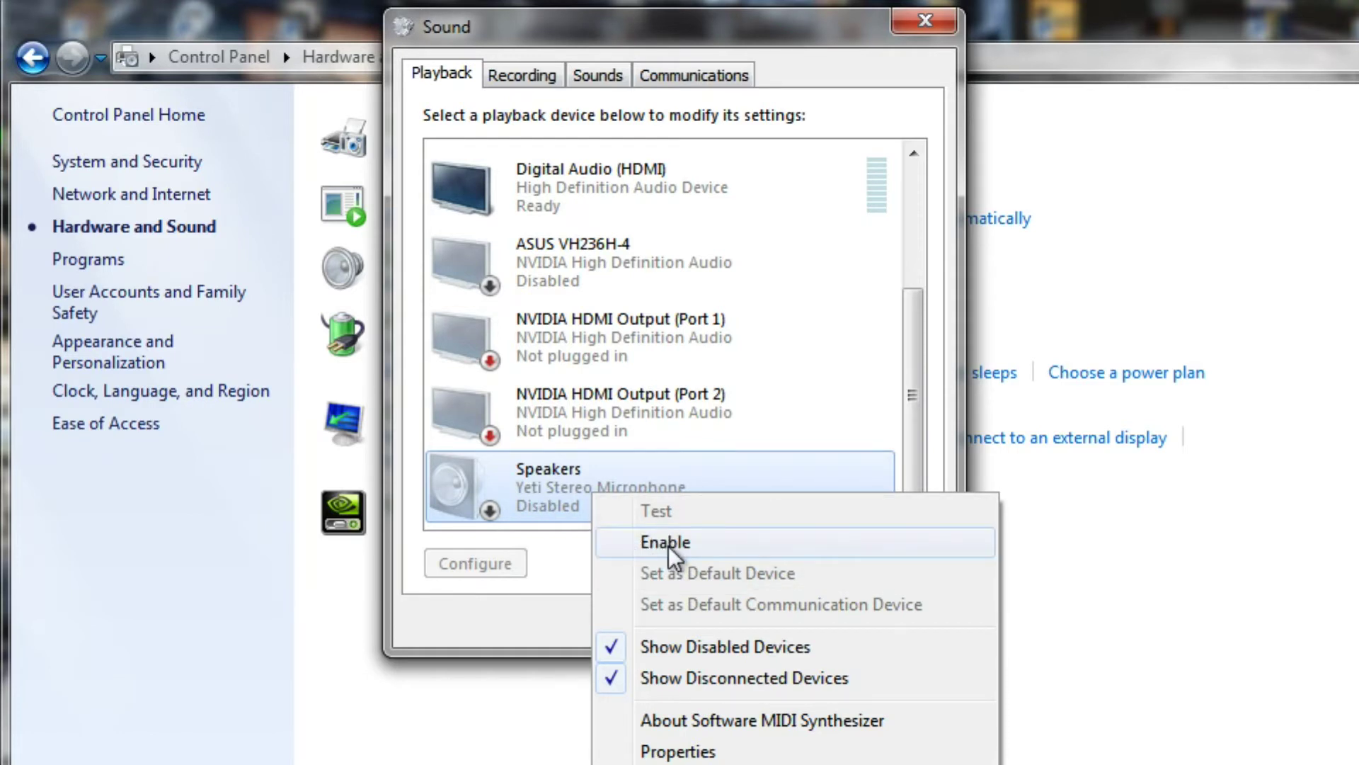
left_click(548, 510)
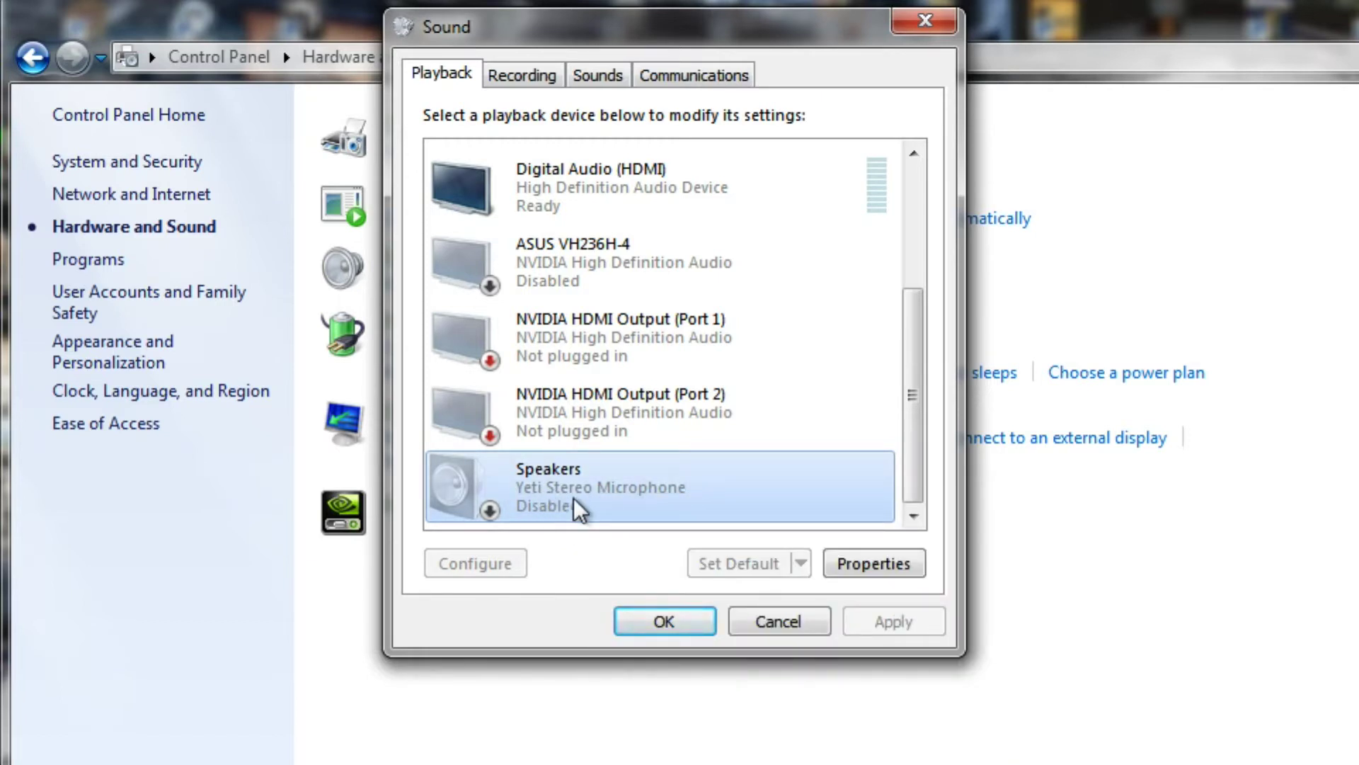
Step: Examine the list of recording devices for the microphones and the default device
left_click(538, 75)
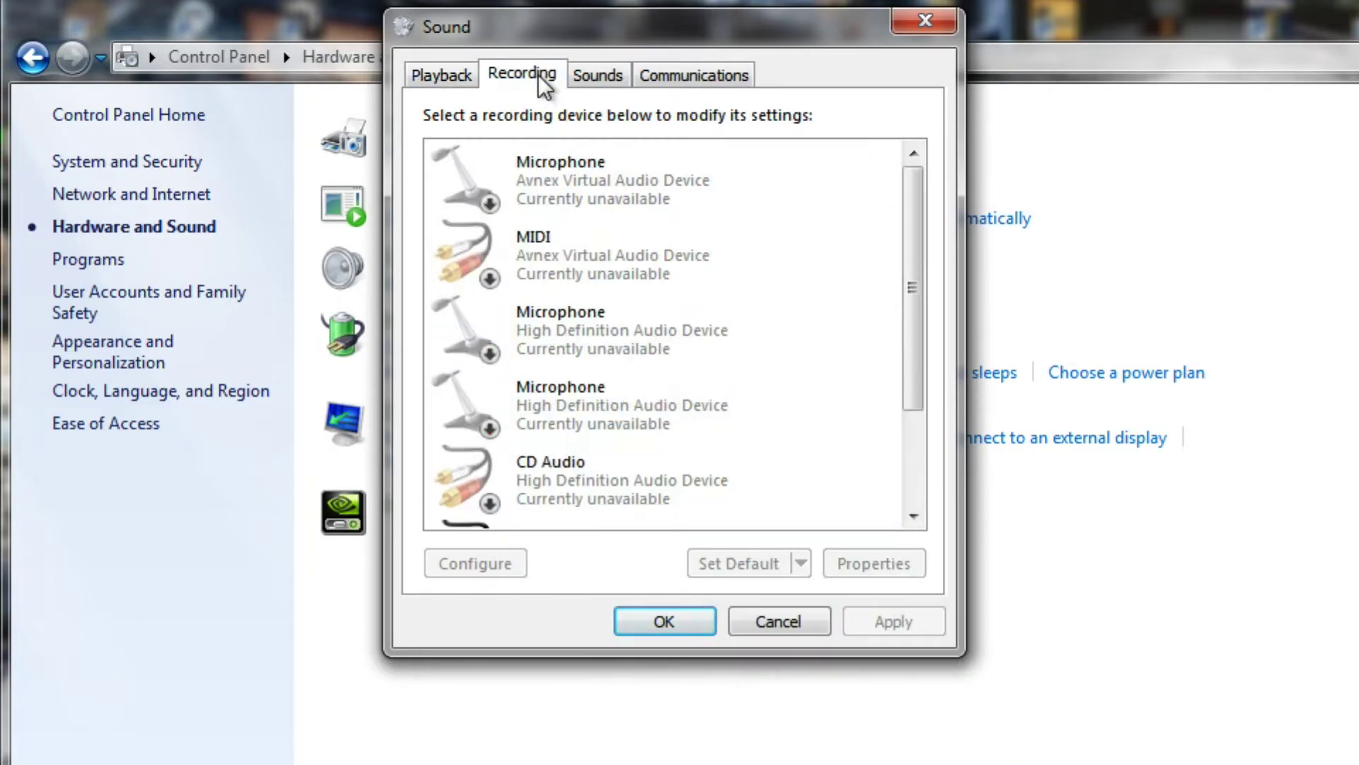
left_click_drag(911, 202, 907, 348)
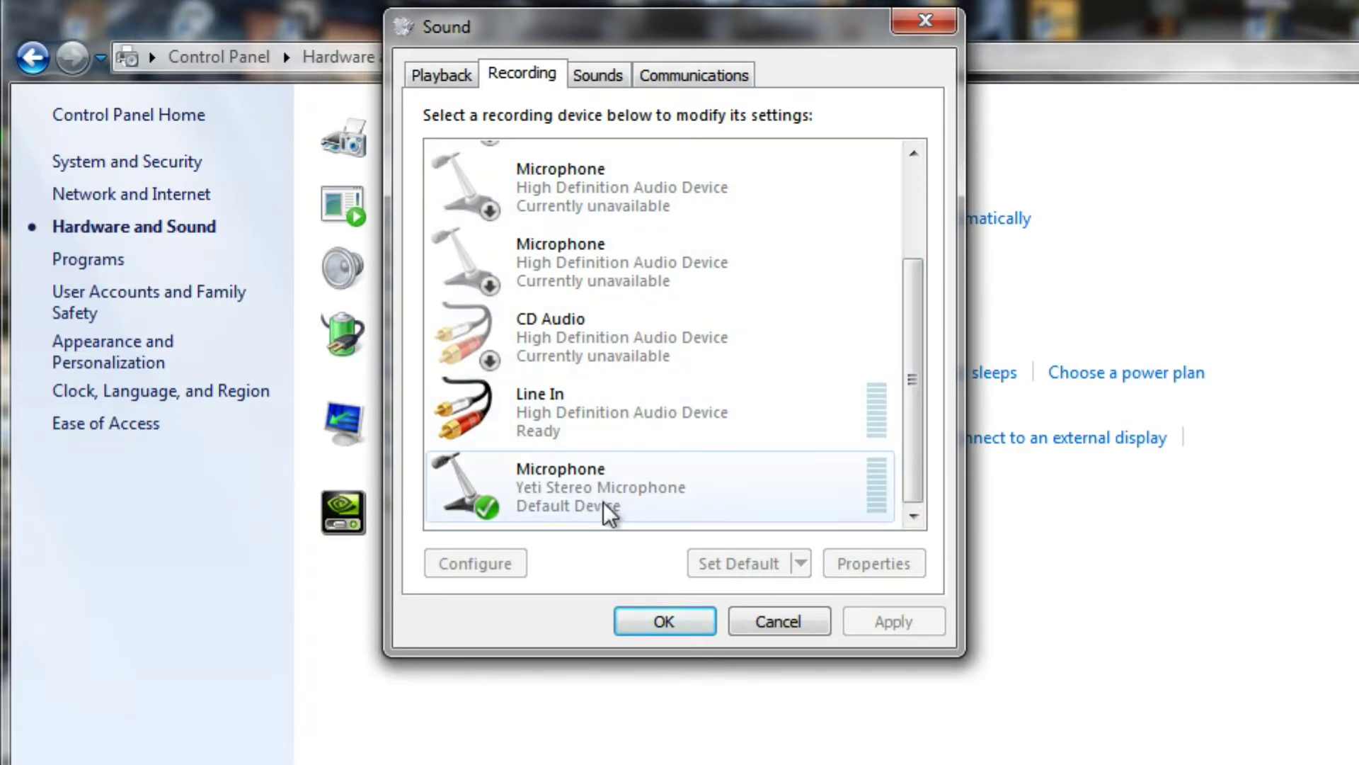
left_click_drag(911, 380, 906, 283)
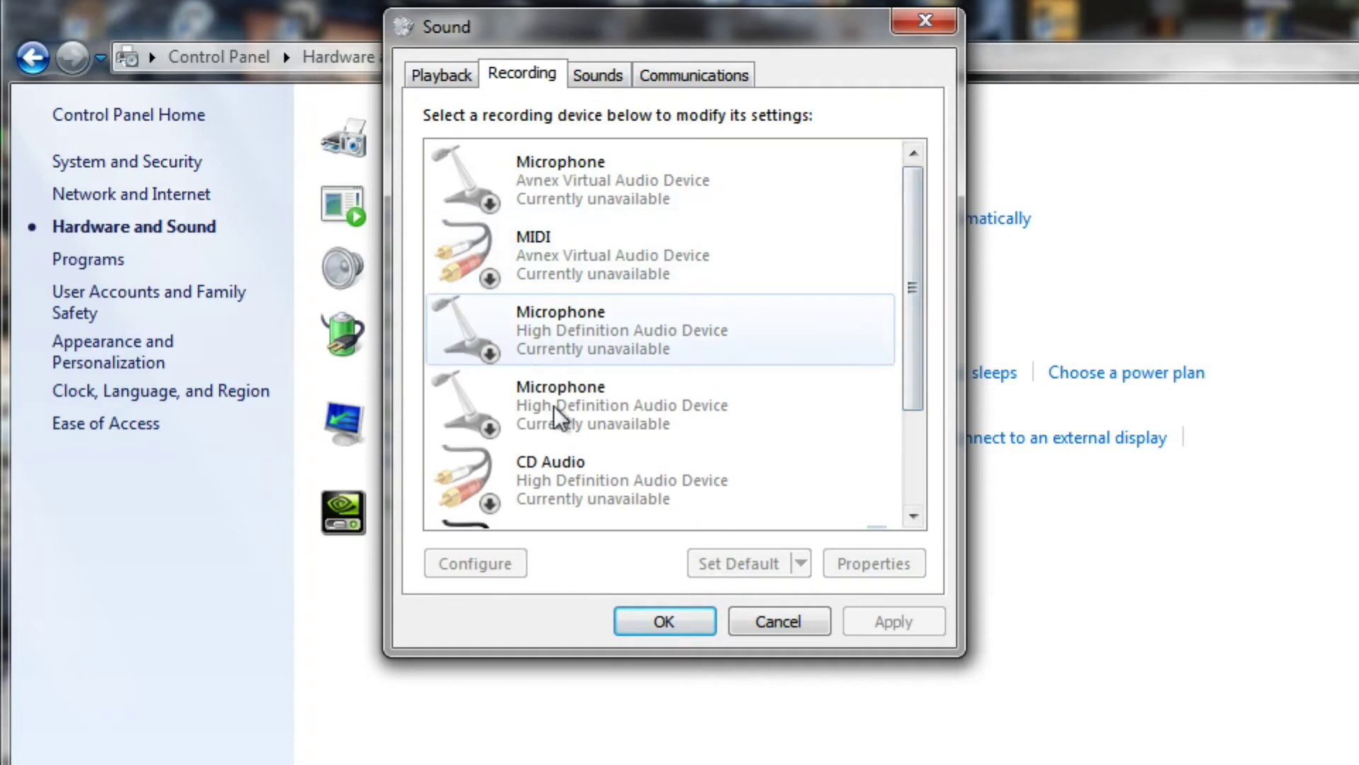
left_click_drag(912, 215, 911, 322)
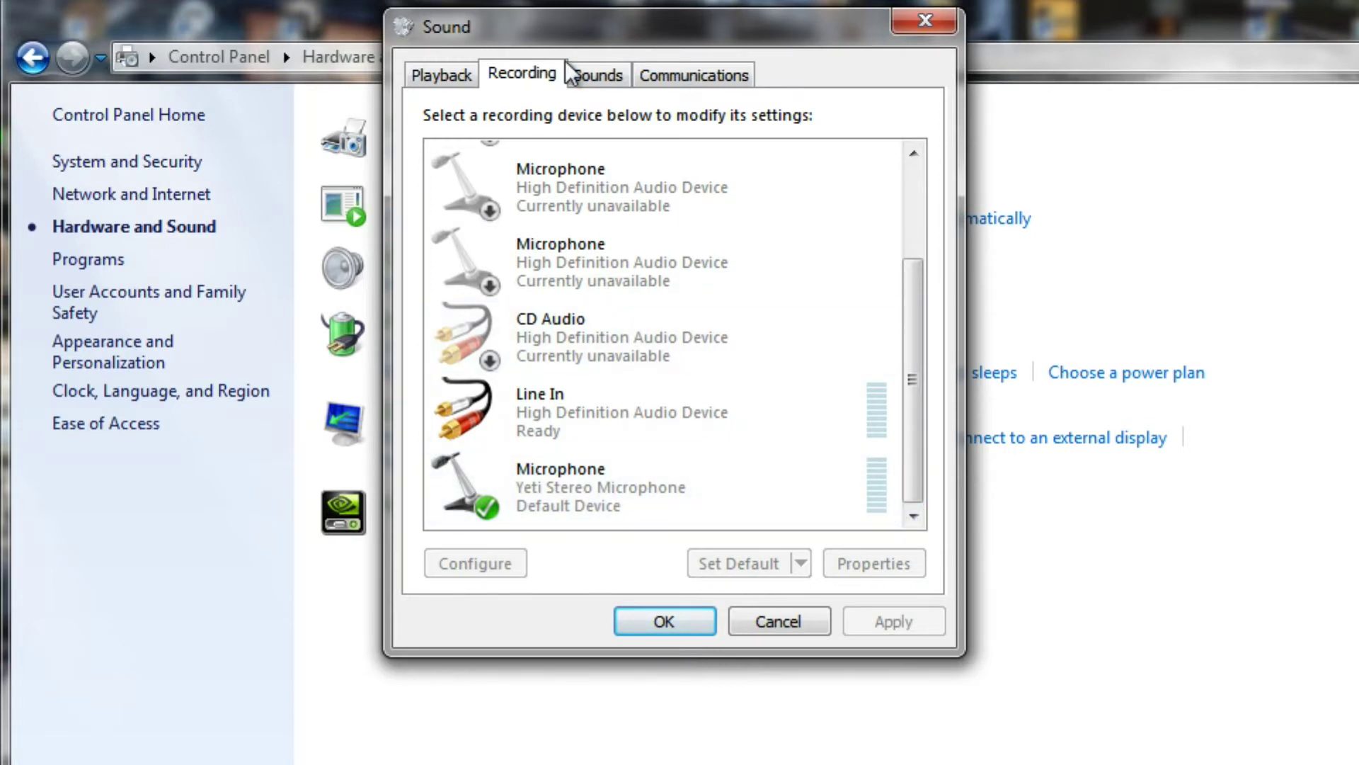
Step: Open the properties of the Yeti Stereo Microphone recording device and view its Listen settings
left_click(574, 508)
right_click(582, 499)
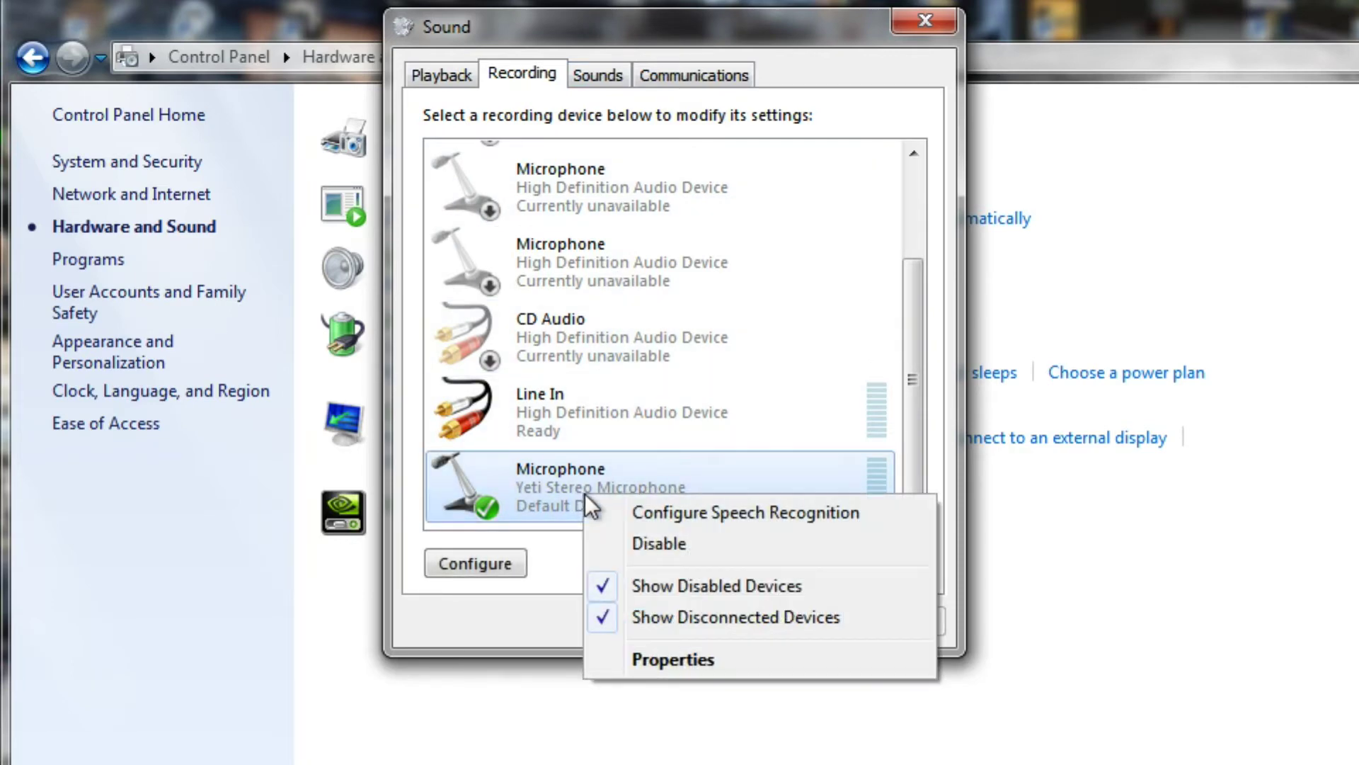
left_click(676, 740)
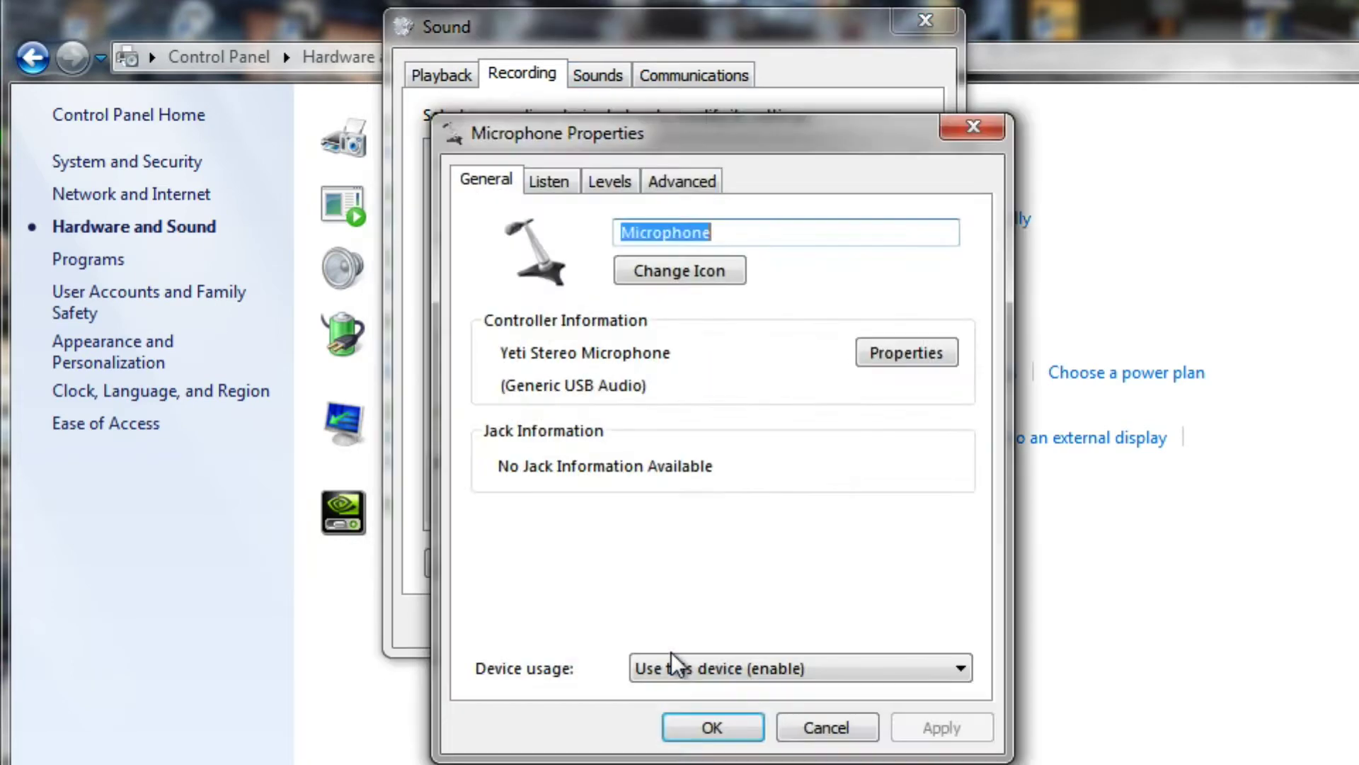
left_click(558, 198)
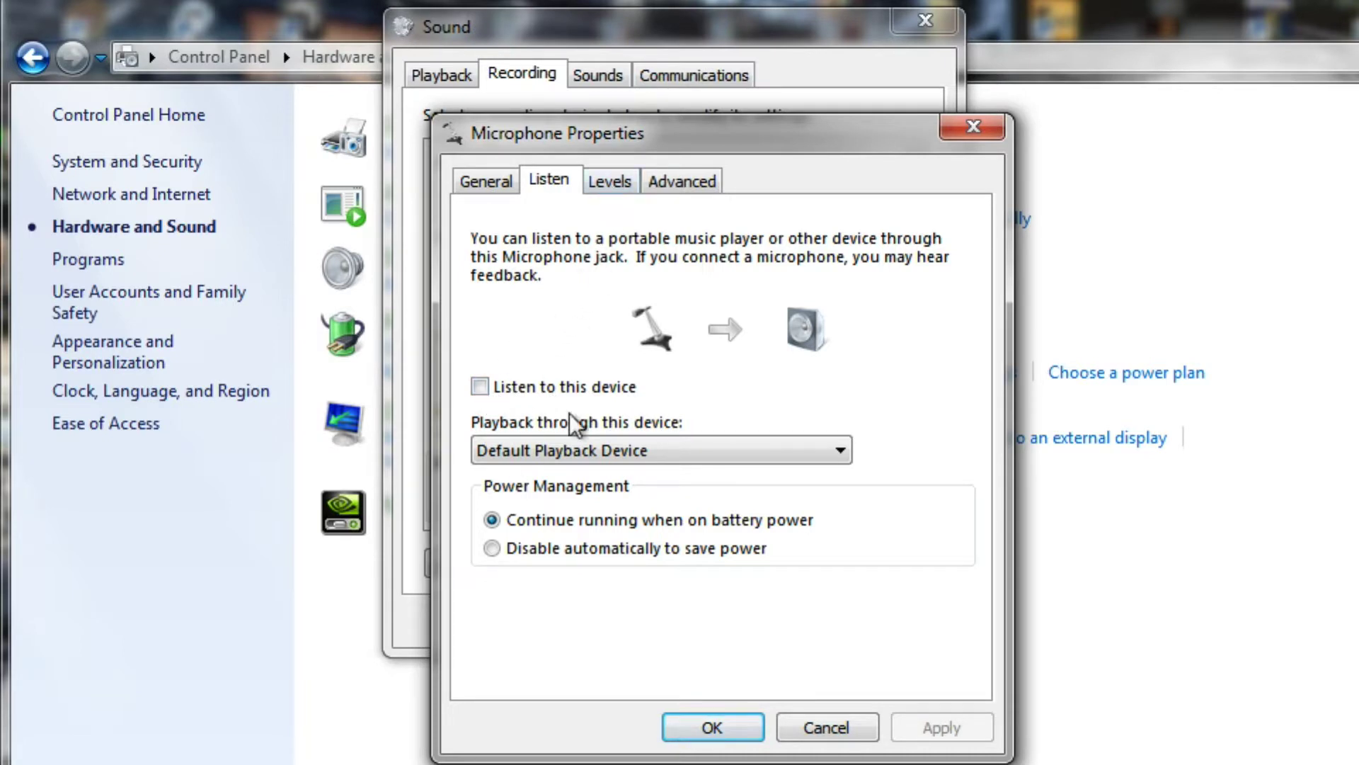
Step: Adjust the recording level of the Yeti Stereo Microphone, apply it and close the sound settings
left_click(623, 189)
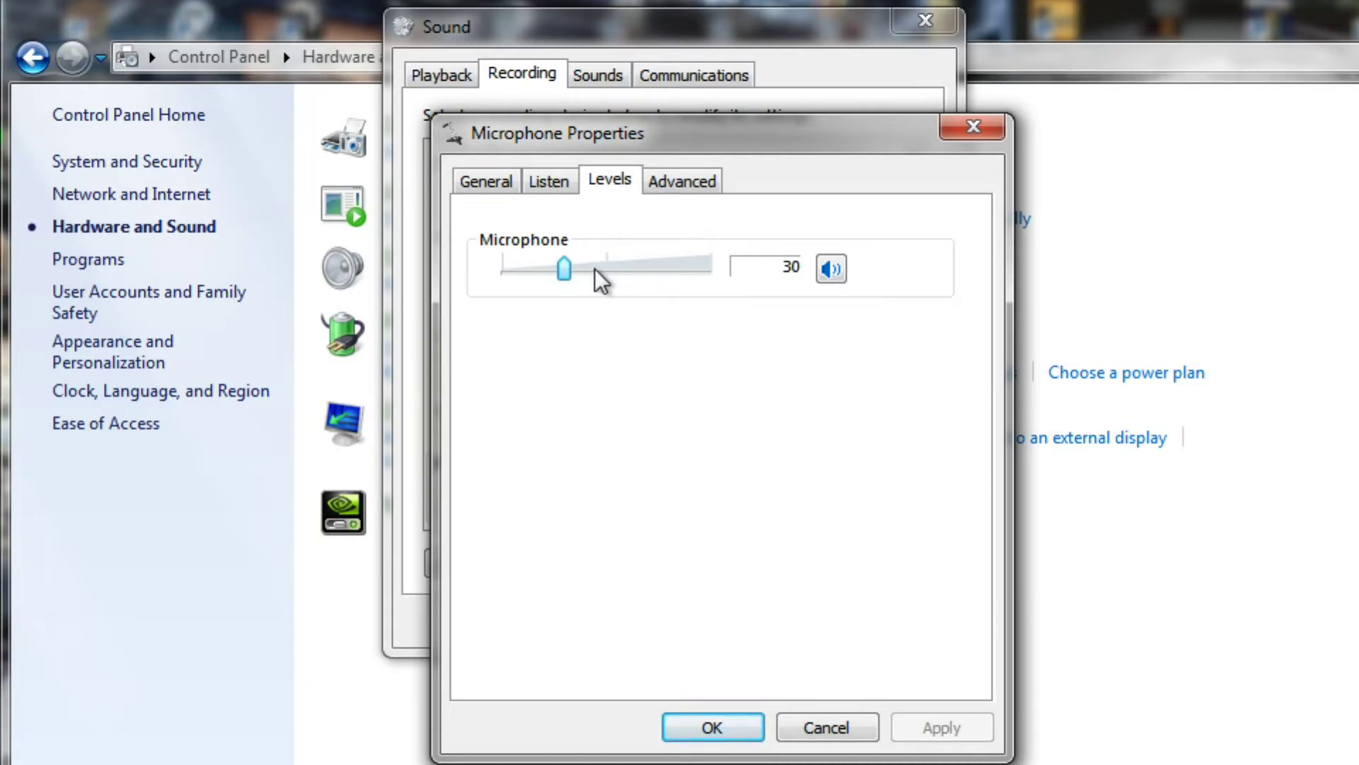
left_click_drag(569, 272, 582, 274)
left_click_drag(579, 268, 568, 269)
left_click(736, 727)
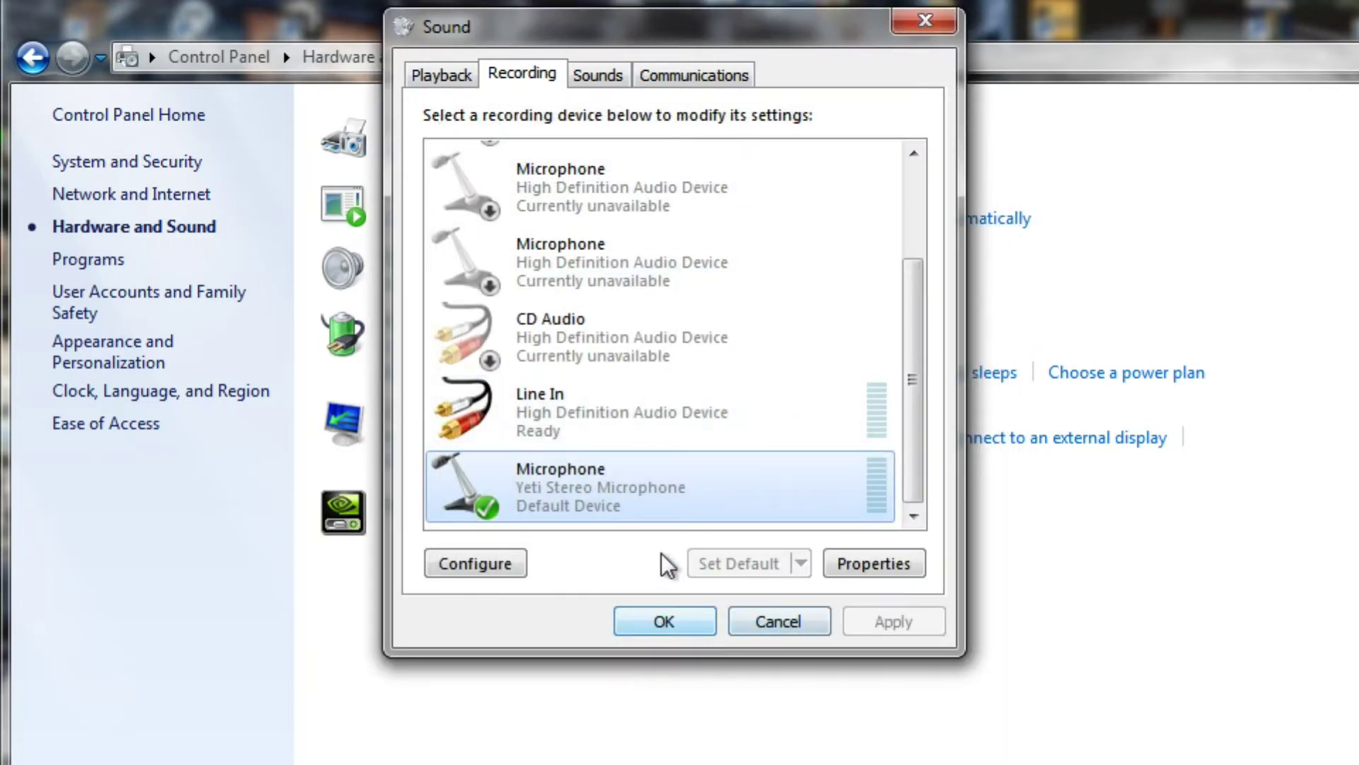
left_click(665, 623)
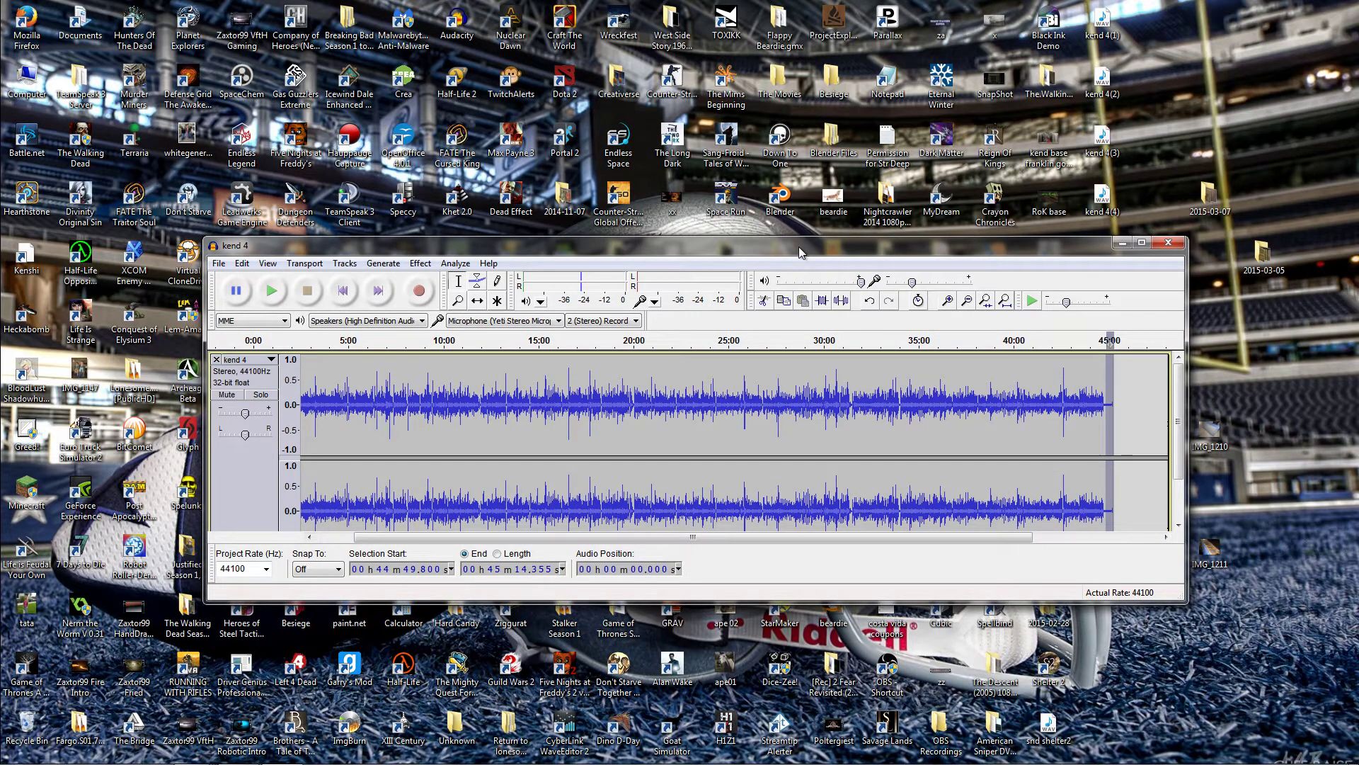
Step: Select the quiet section at the end of the kend 4 track in Audacity, from about 44:52 to 45:05
left_click_drag(799, 247, 761, 223)
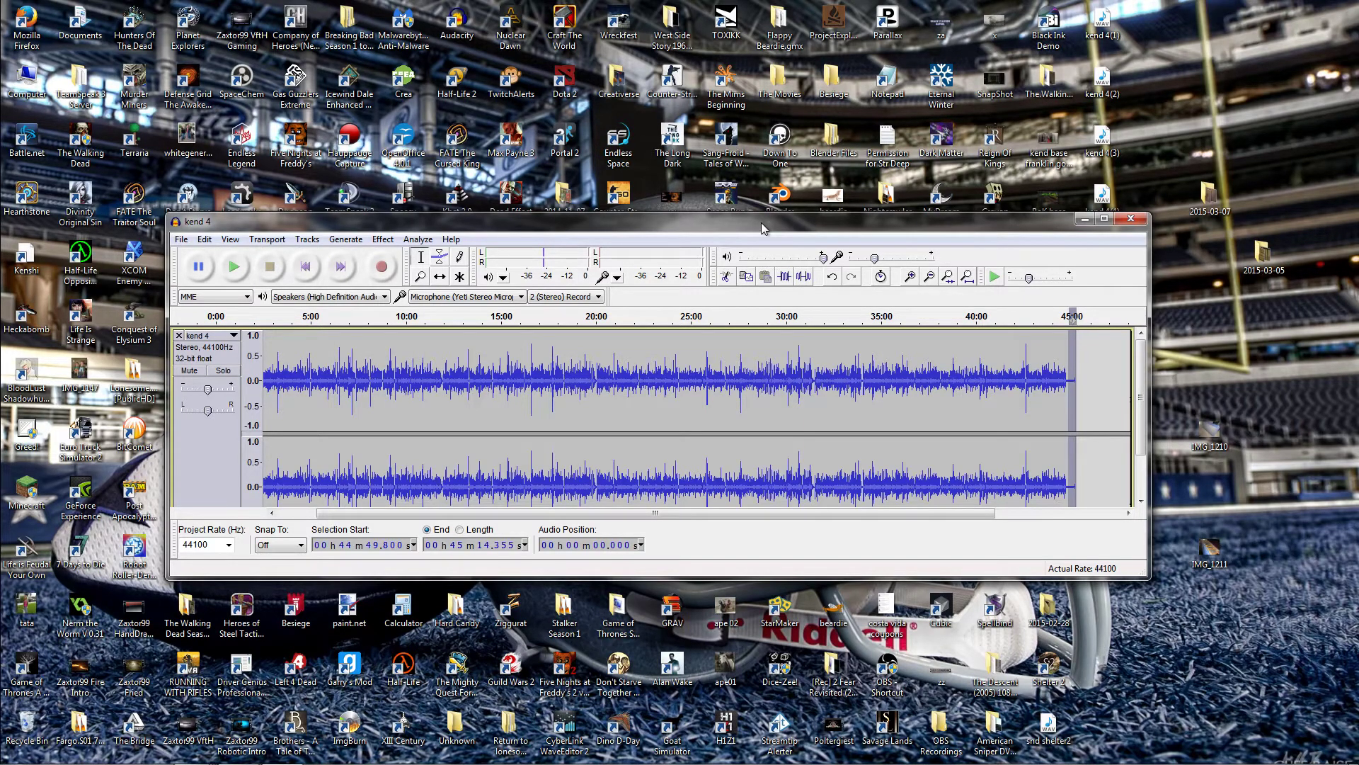
left_click_drag(704, 225, 704, 190)
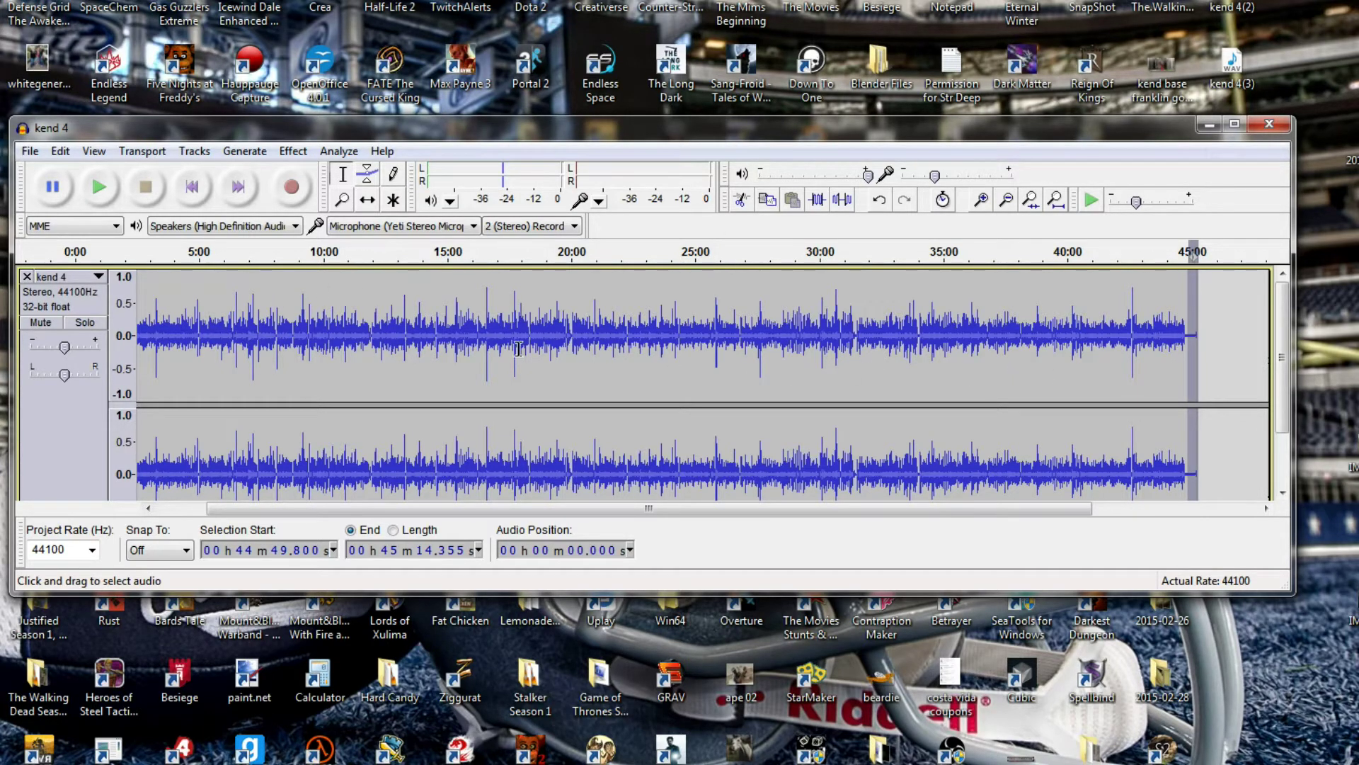
left_click(501, 289)
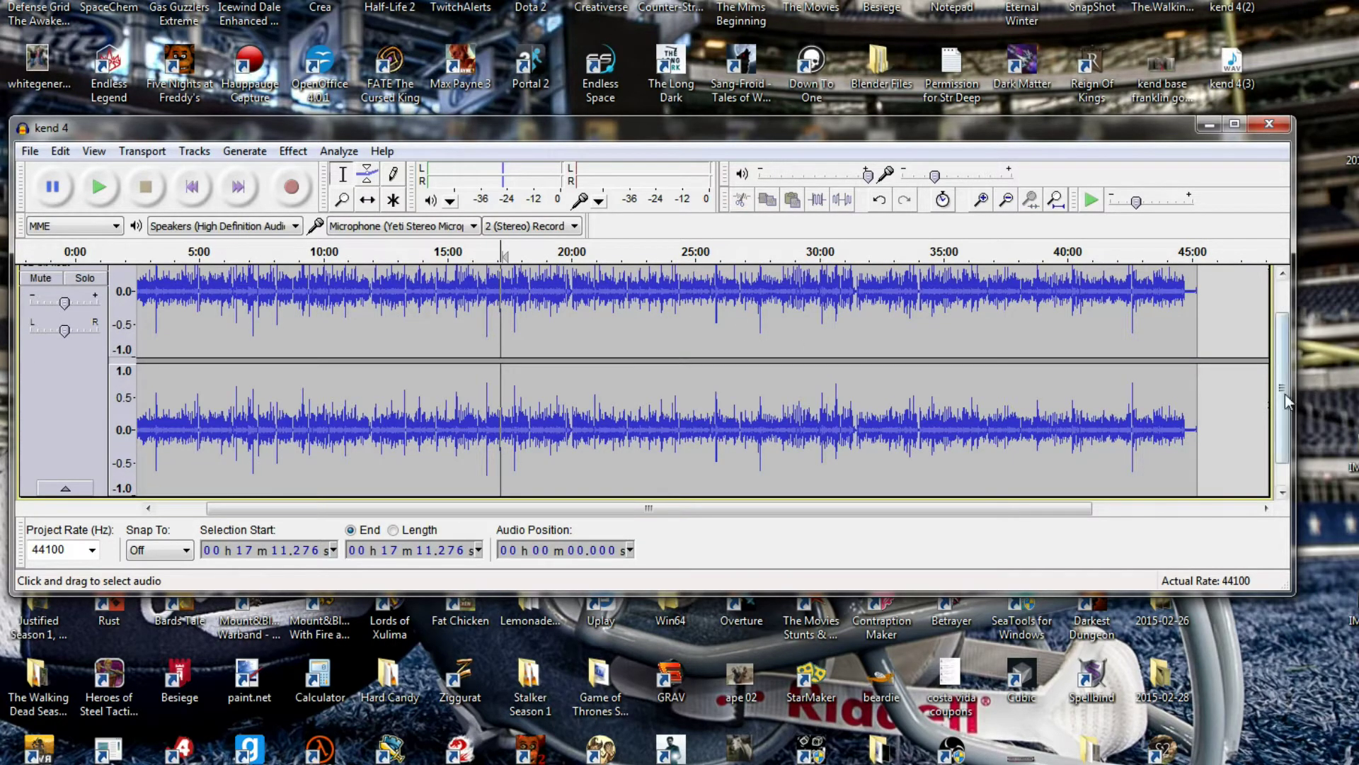
left_click_drag(1285, 400, 1283, 370)
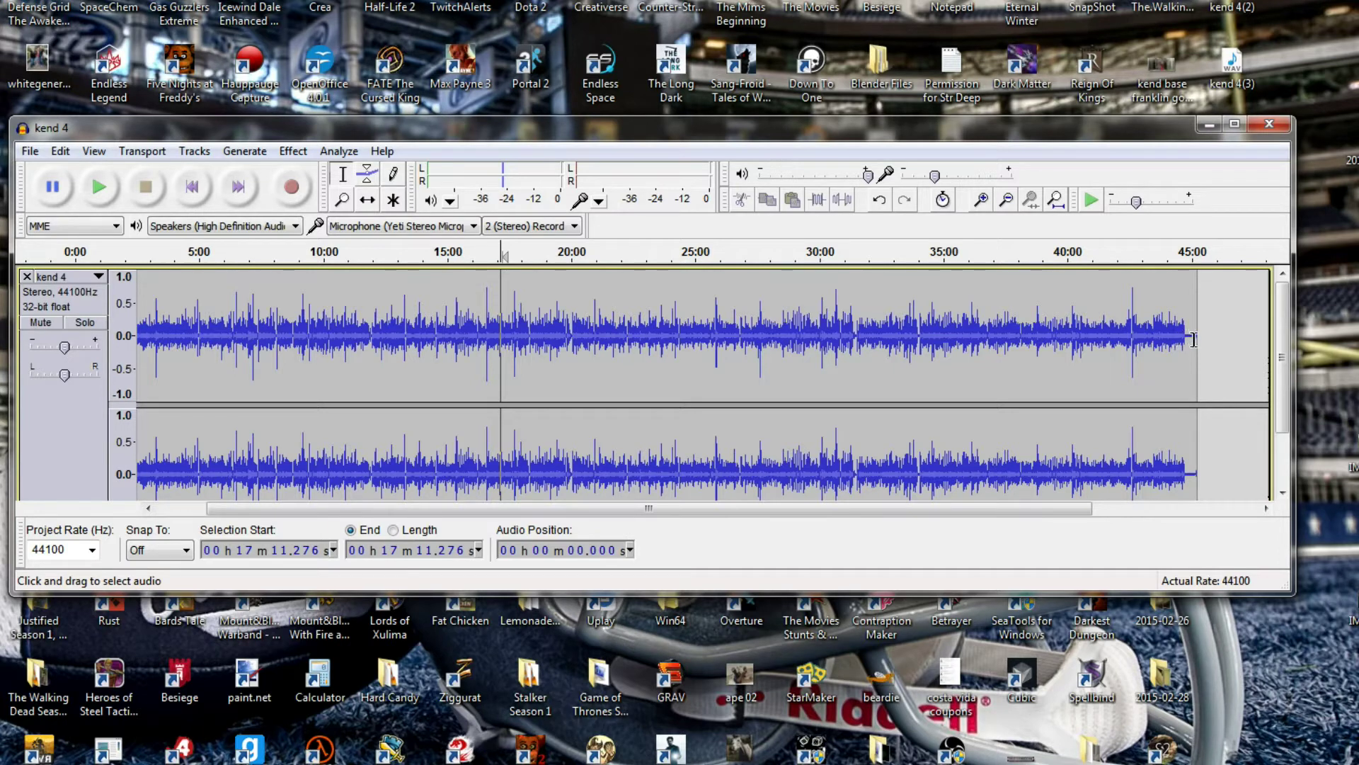
left_click_drag(1187, 338, 1193, 341)
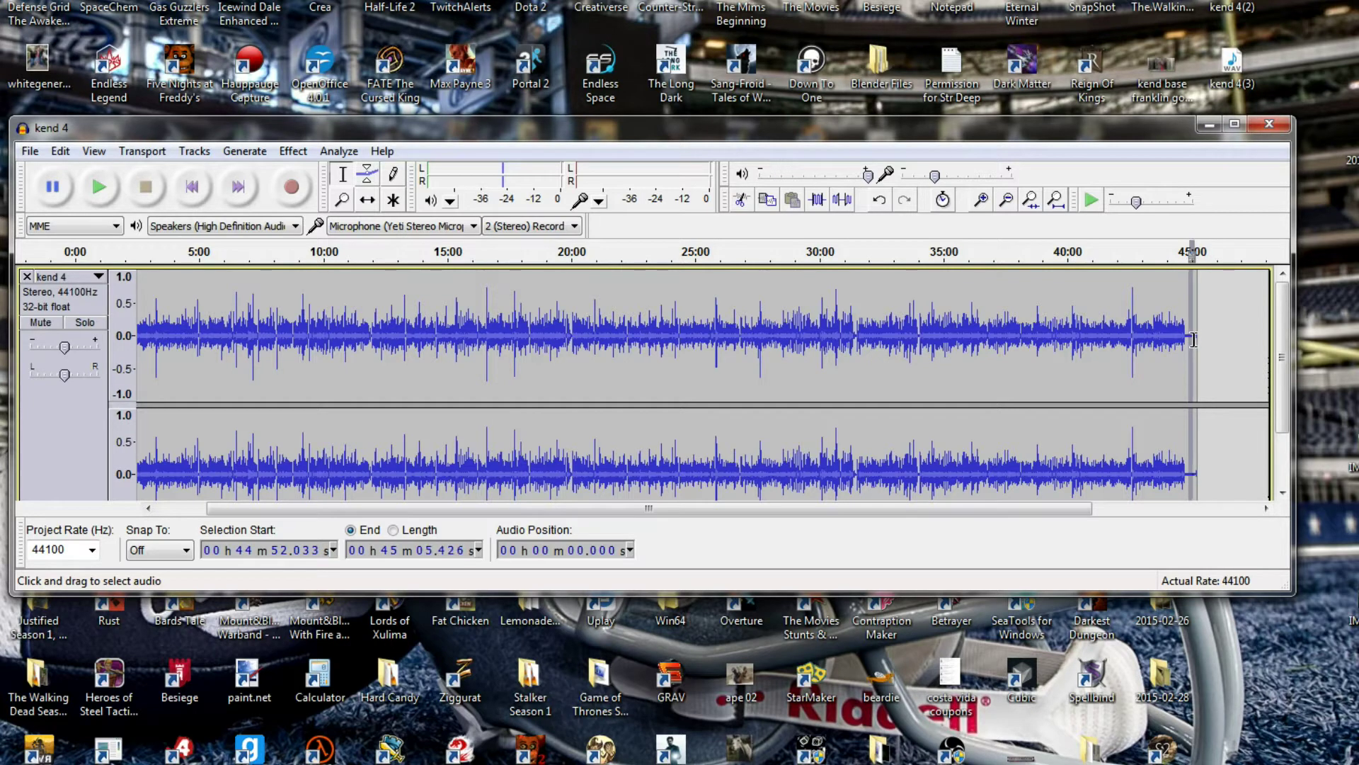
Step: Play back the selected section near 45:00 to check its background noise, and stop playback
scroll(1192, 341, "down", 1)
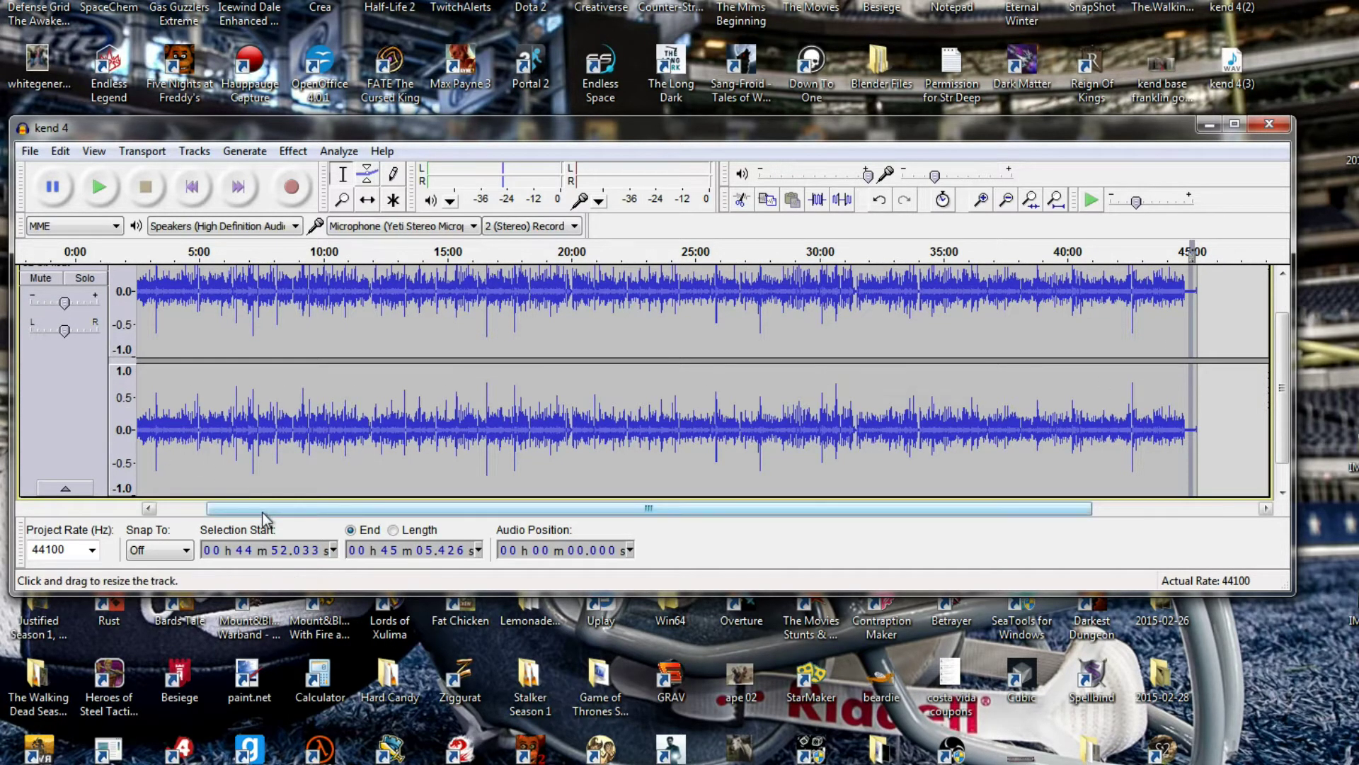
left_click_drag(263, 521, 192, 520)
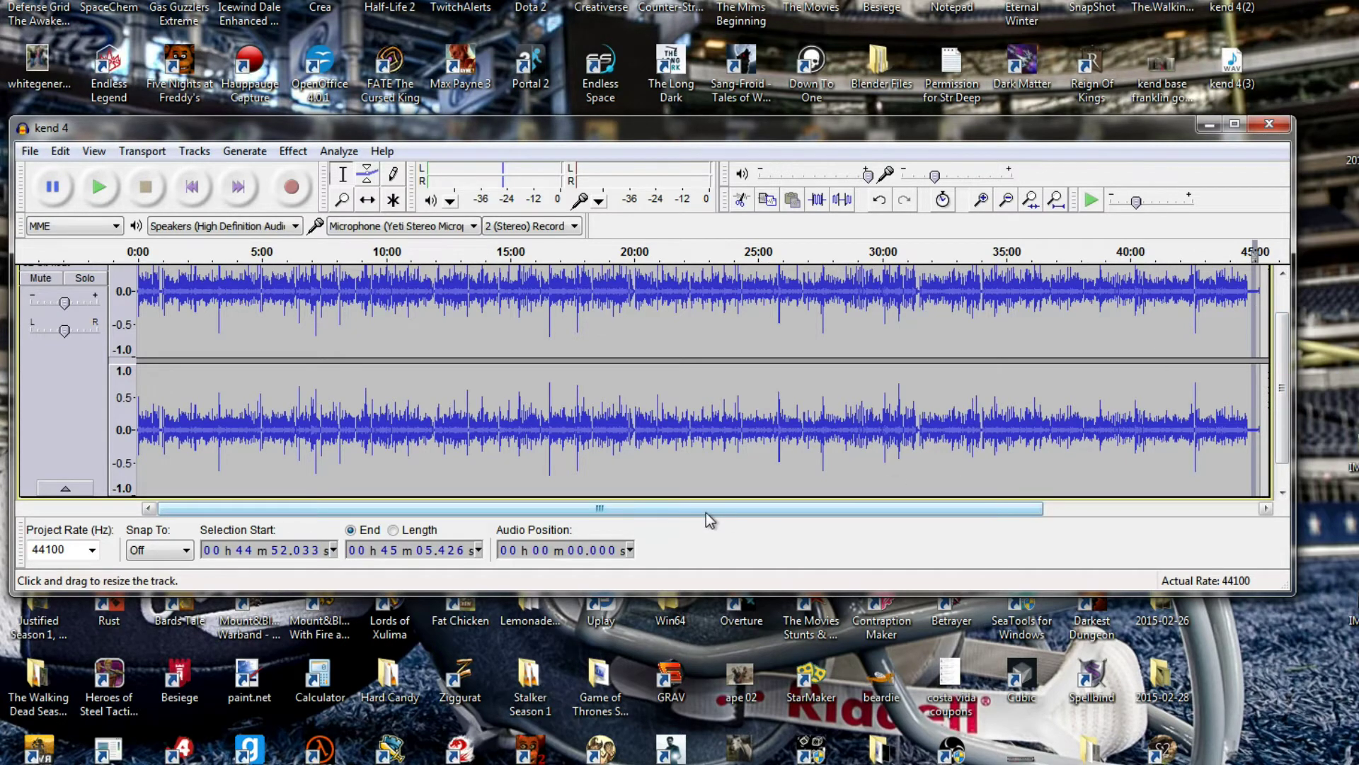
left_click_drag(706, 516, 849, 516)
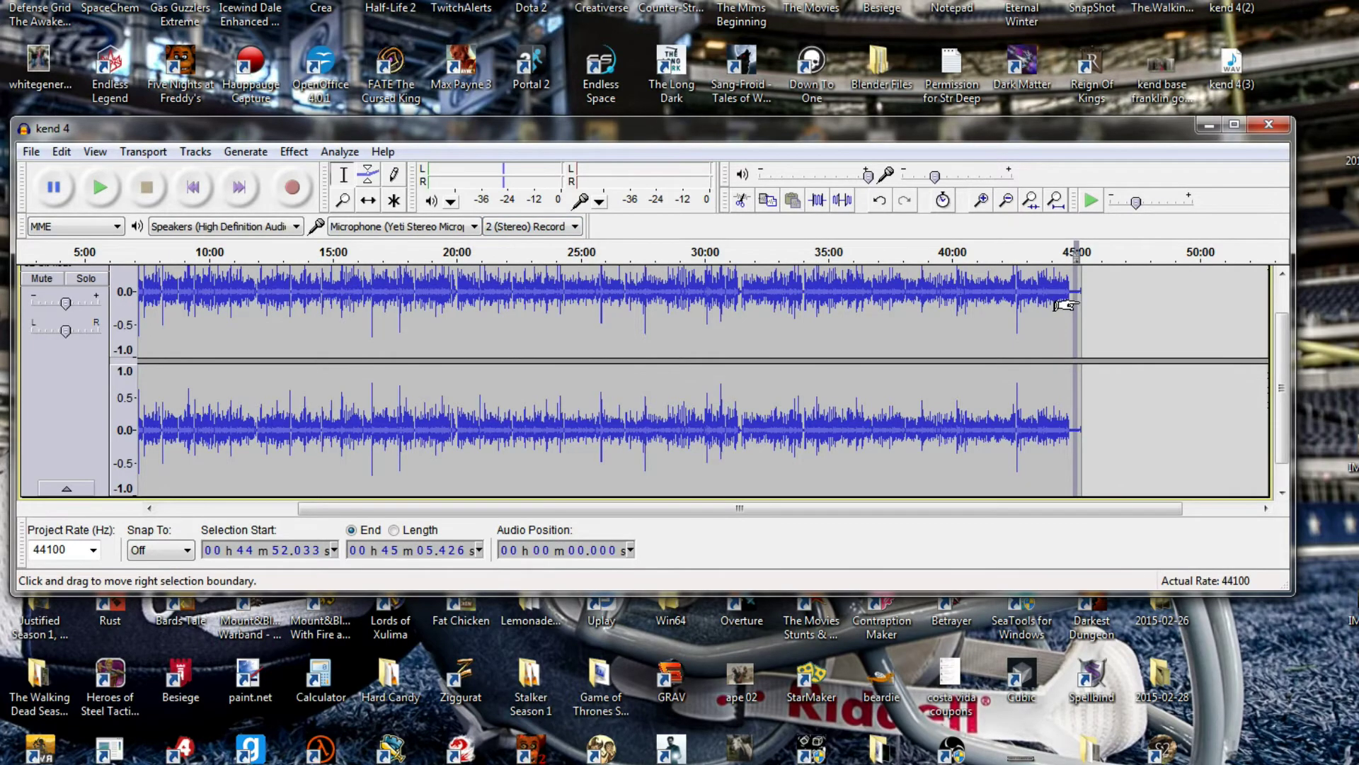
left_click(109, 197)
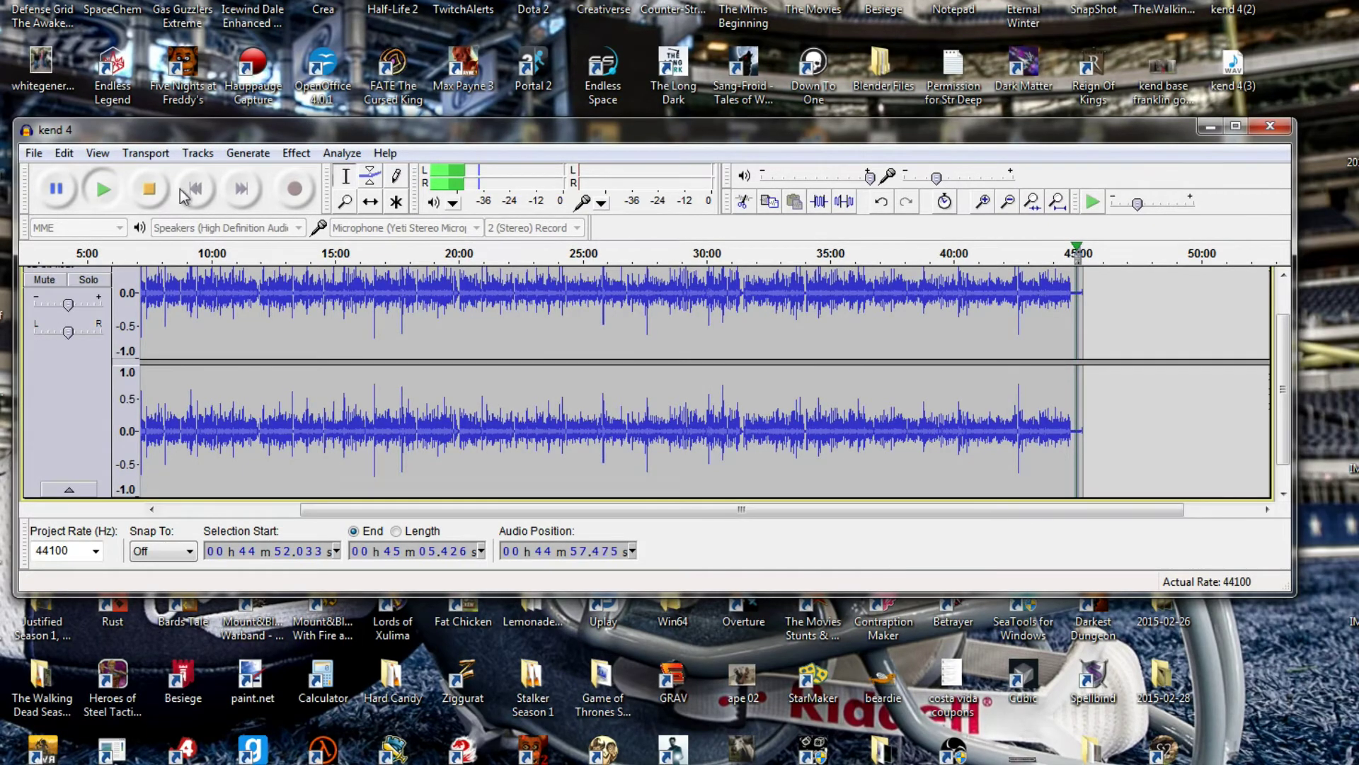
left_click(149, 189)
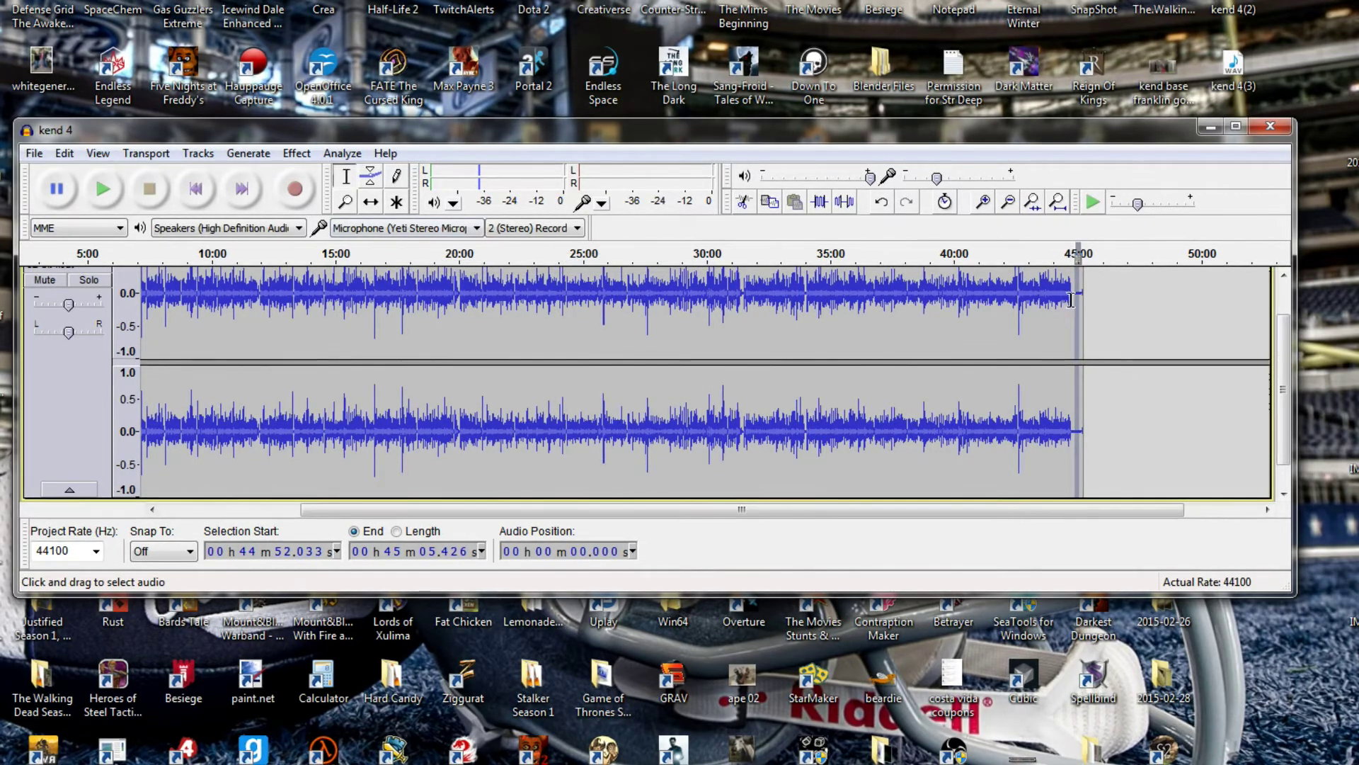
Step: Capture a noise profile from the selected quiet section with the Noise Removal effect
left_click(296, 154)
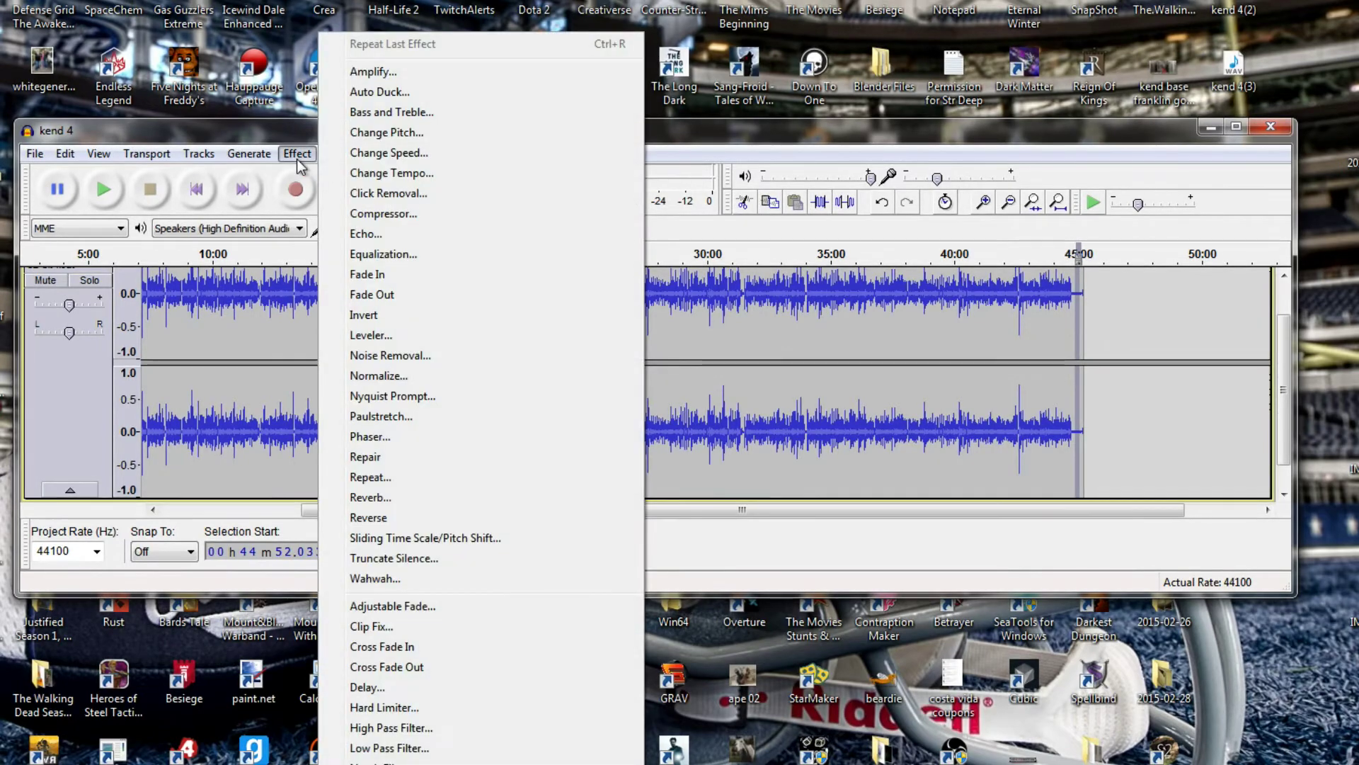
left_click(381, 355)
left_click_drag(623, 184, 503, 211)
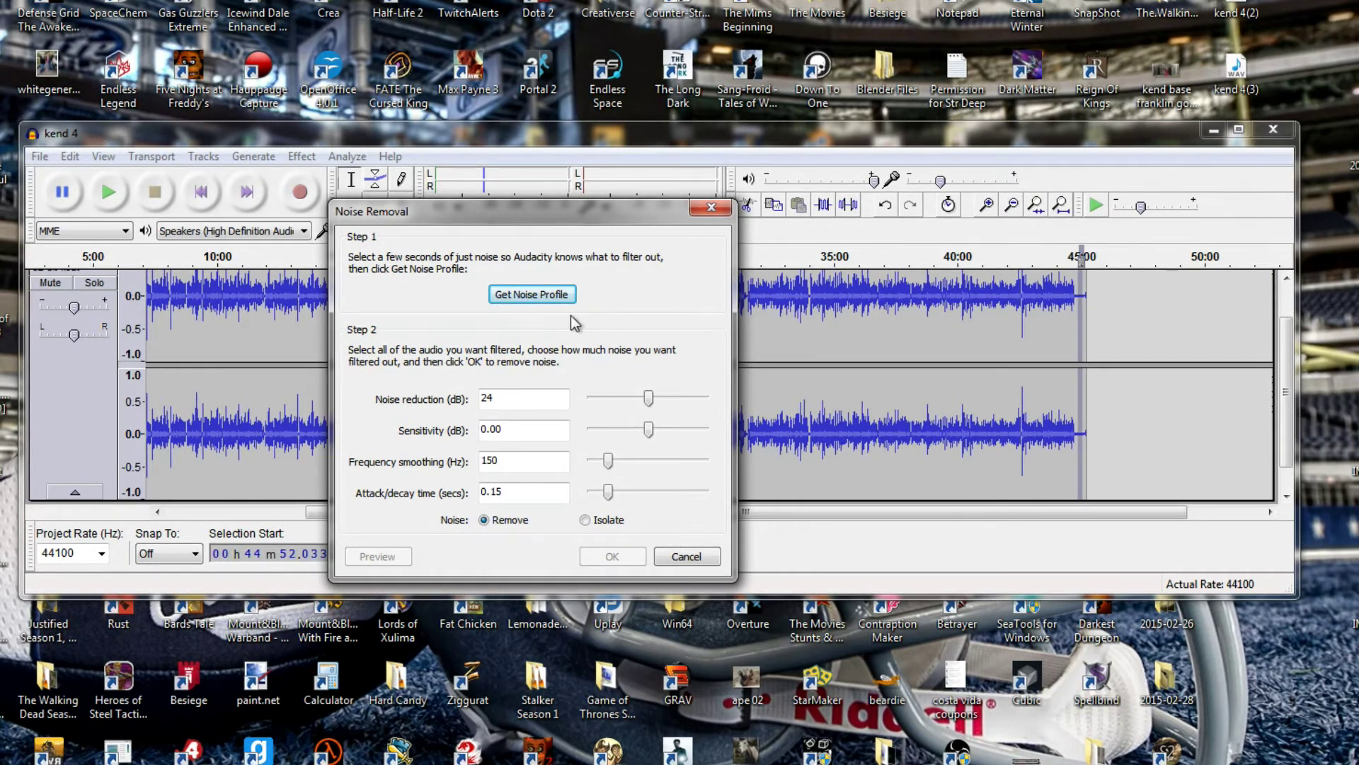
left_click(527, 301)
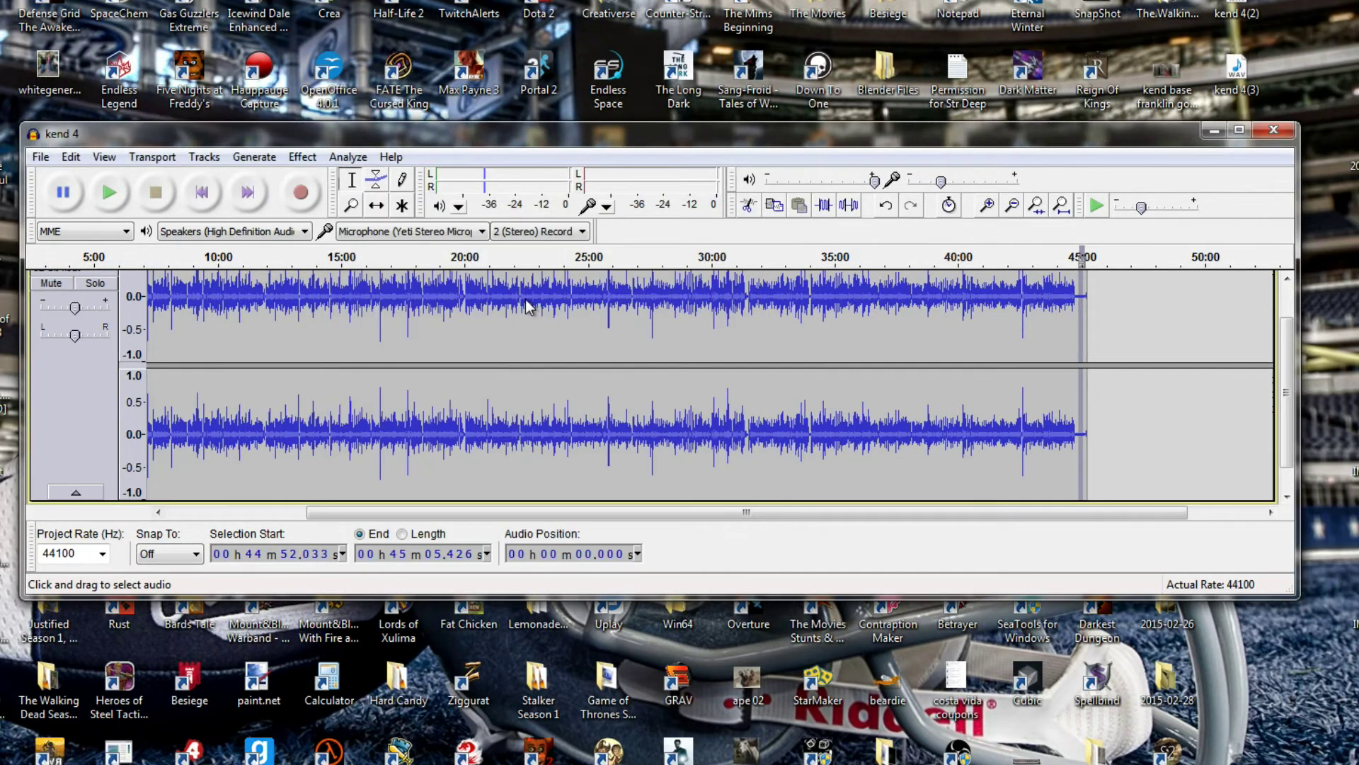
scroll(524, 305, "up", 1)
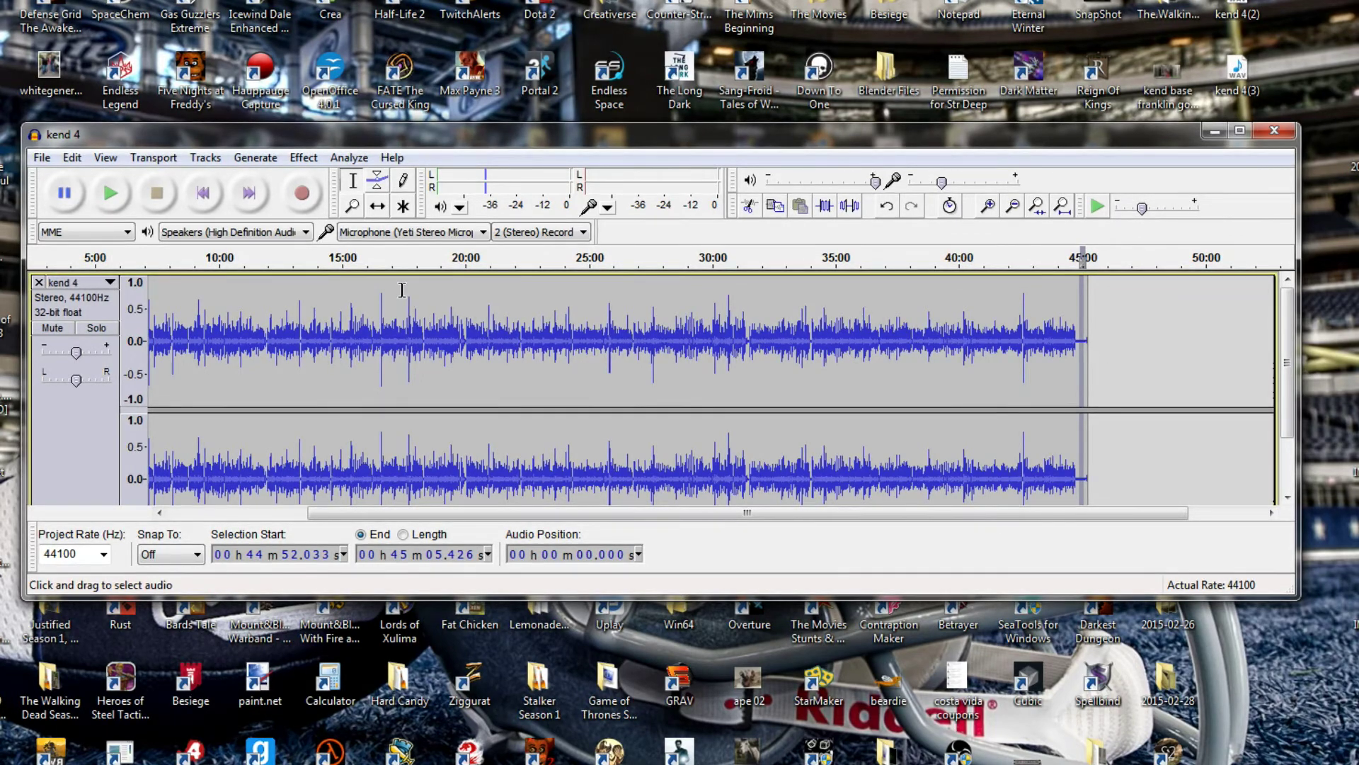
left_click(304, 159)
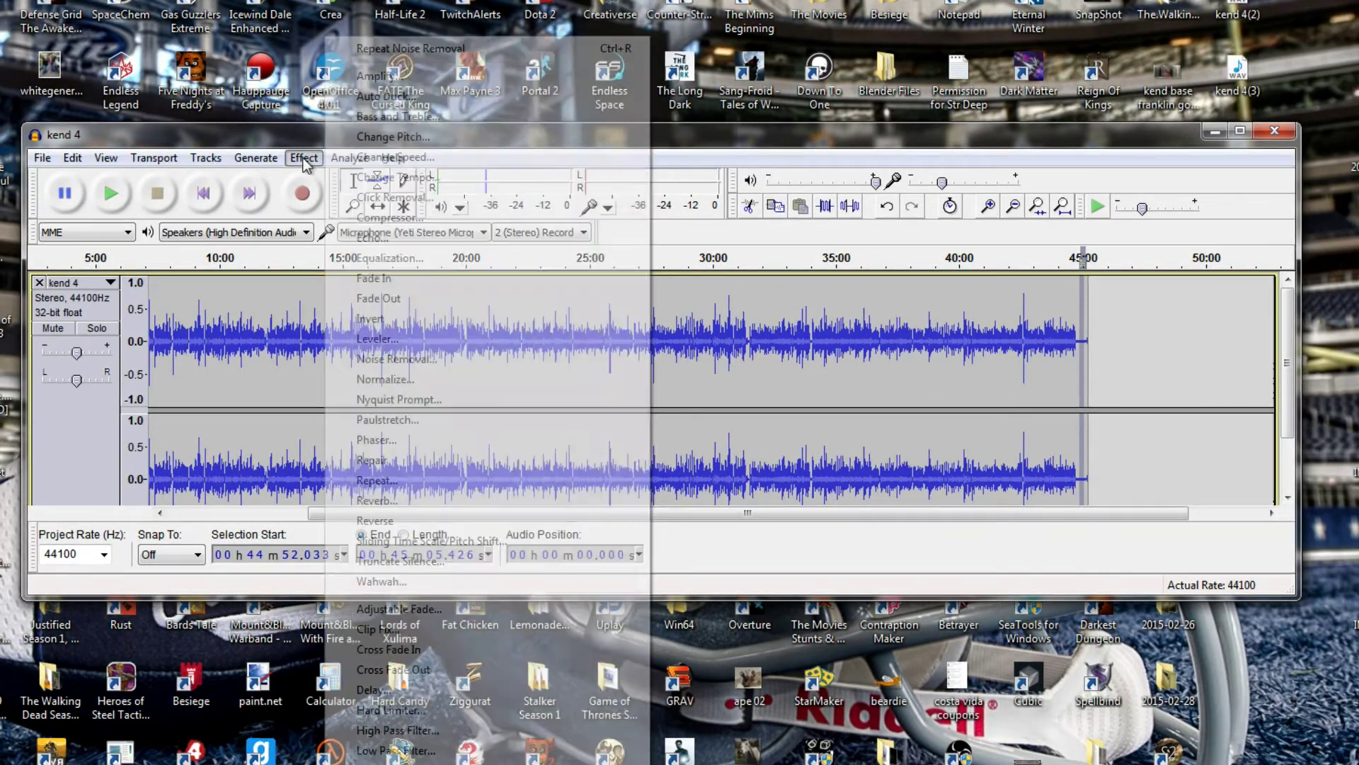
left_click(400, 359)
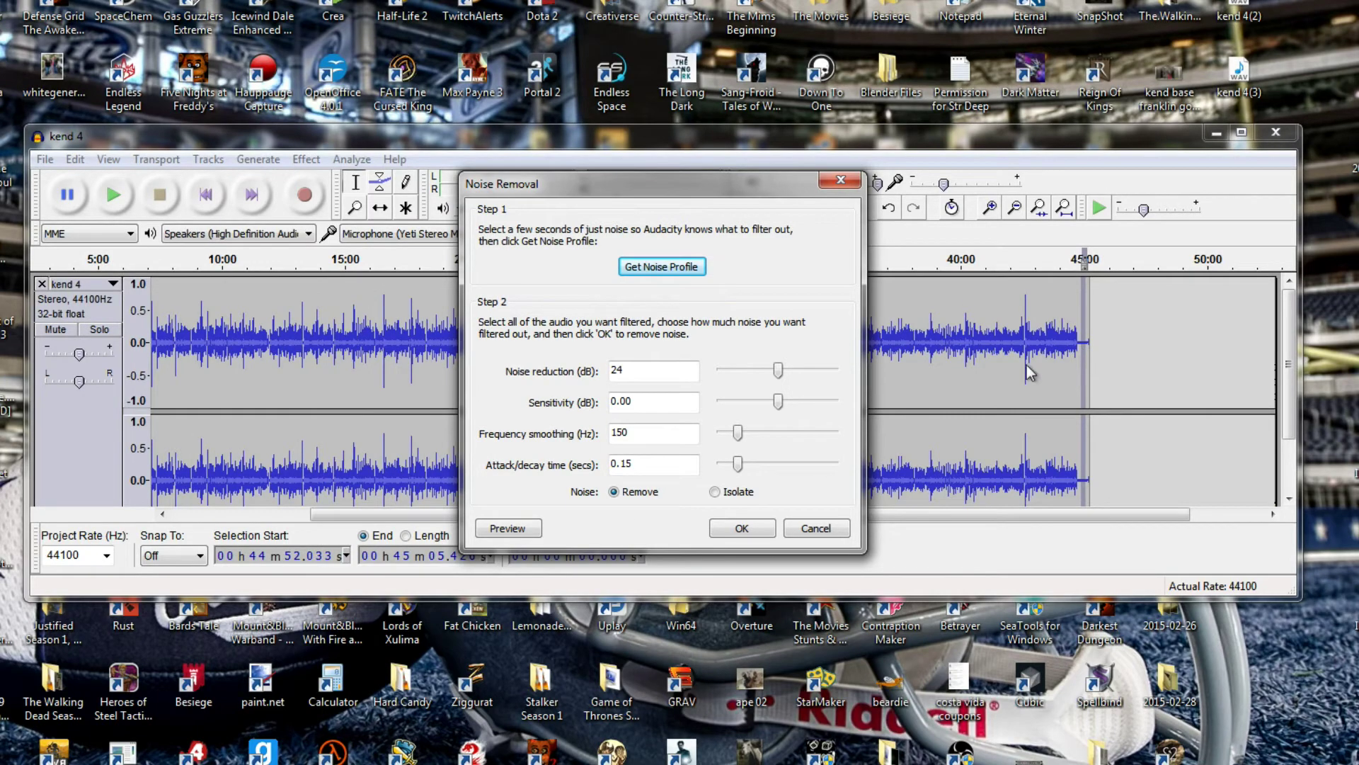
left_click(826, 529)
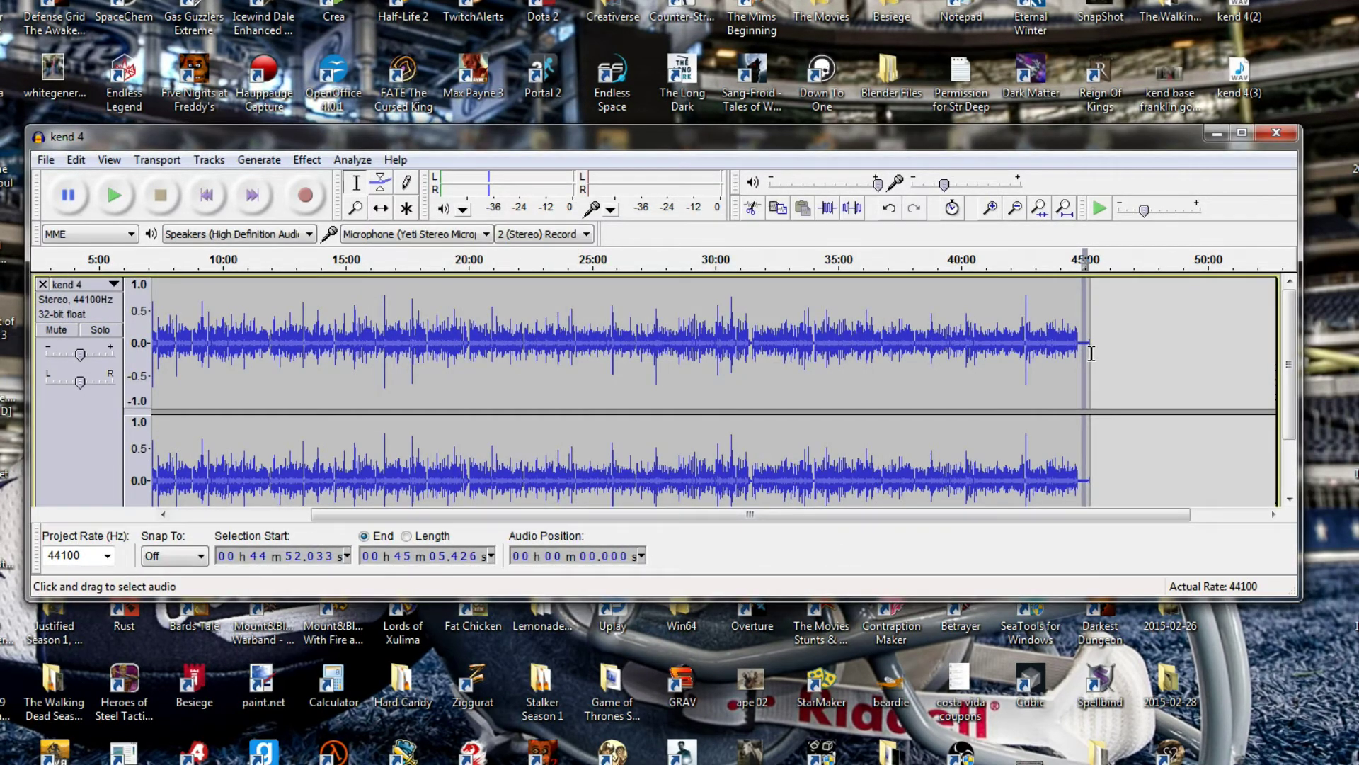
Step: Select the whole kend 4 track, preview Noise Removal with 24 dB noise reduction and the Remove option, and apply it
left_click_drag(1091, 352, 123, 325)
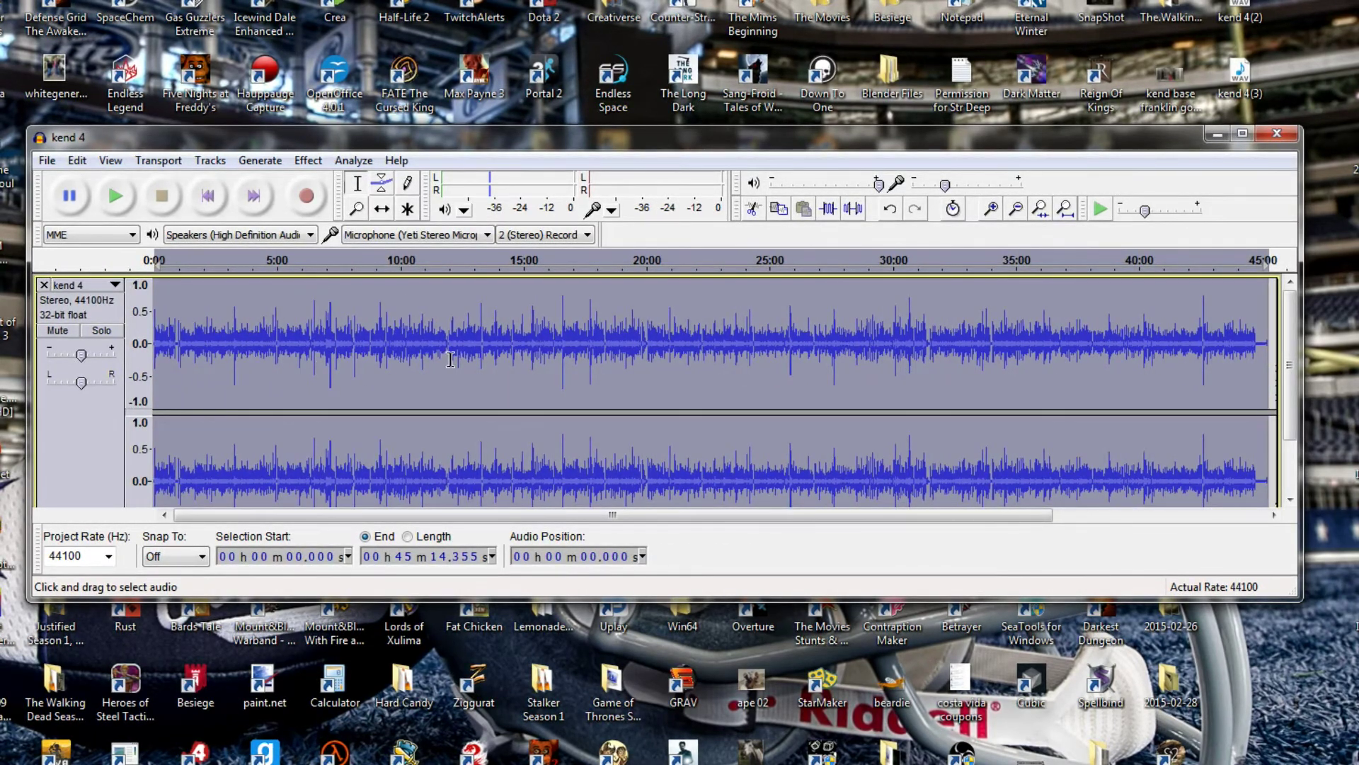
left_click(307, 160)
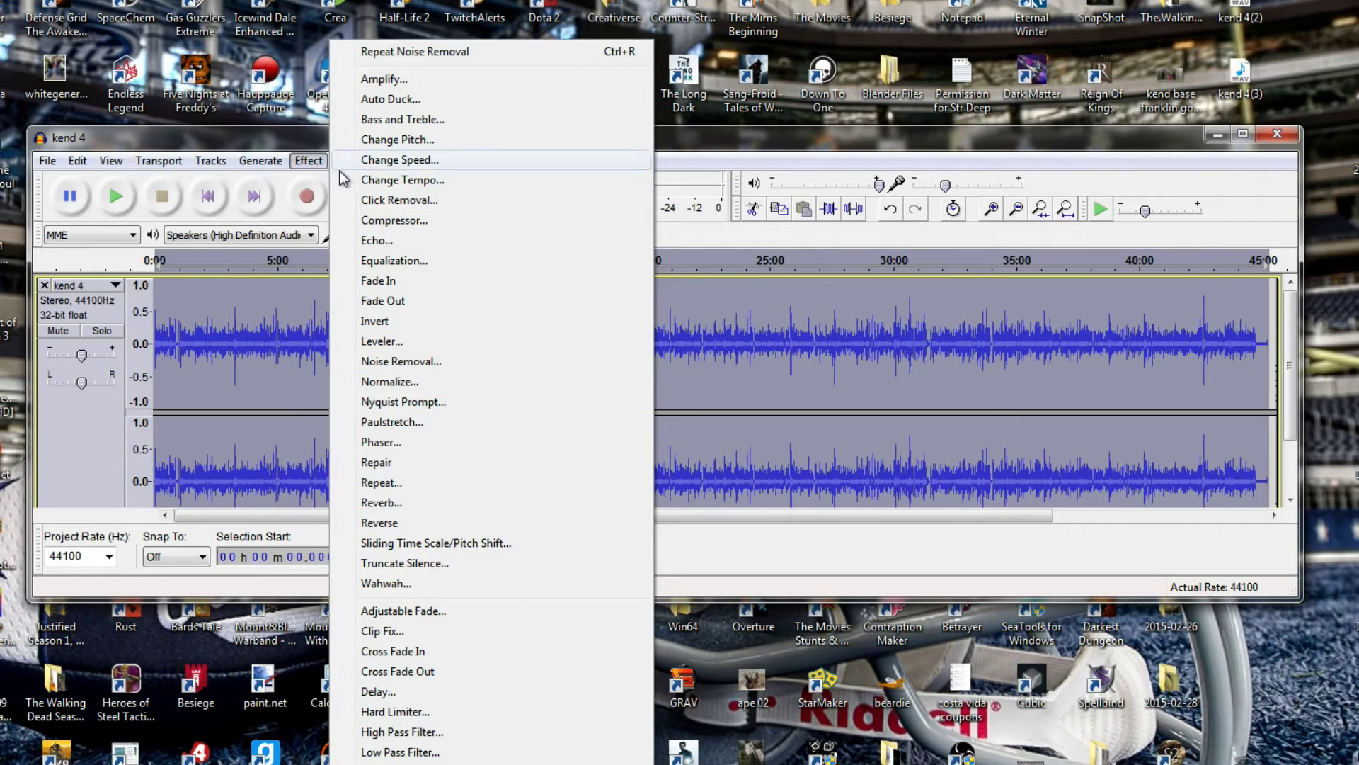
left_click(390, 361)
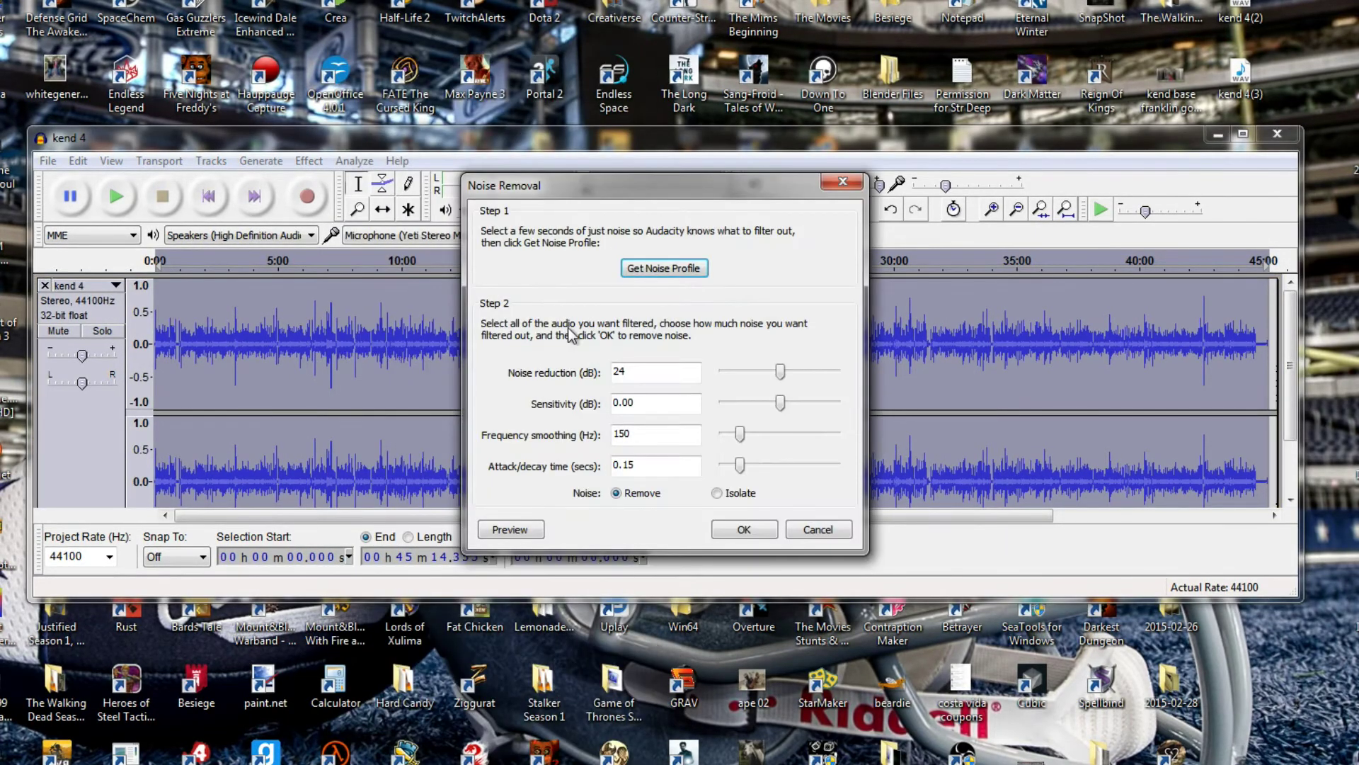
left_click_drag(648, 196, 606, 242)
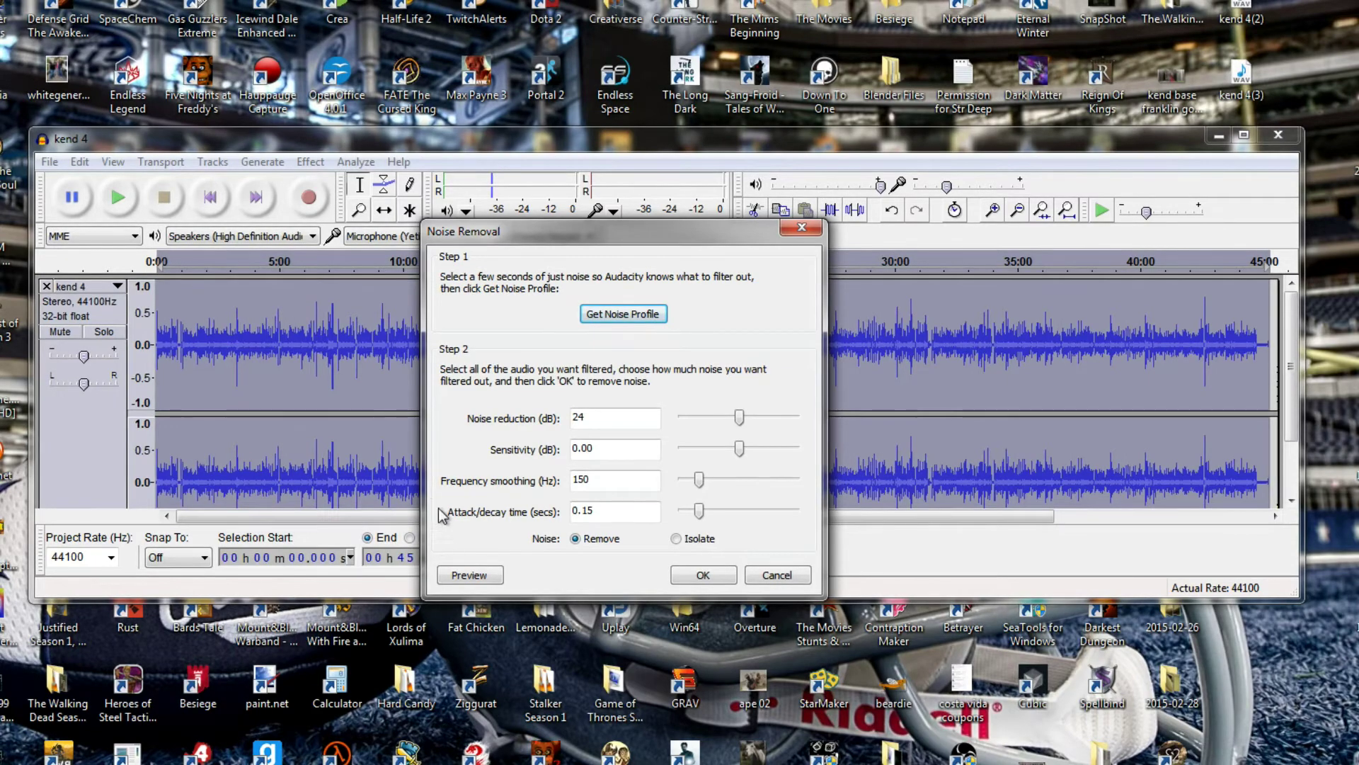
left_click(472, 576)
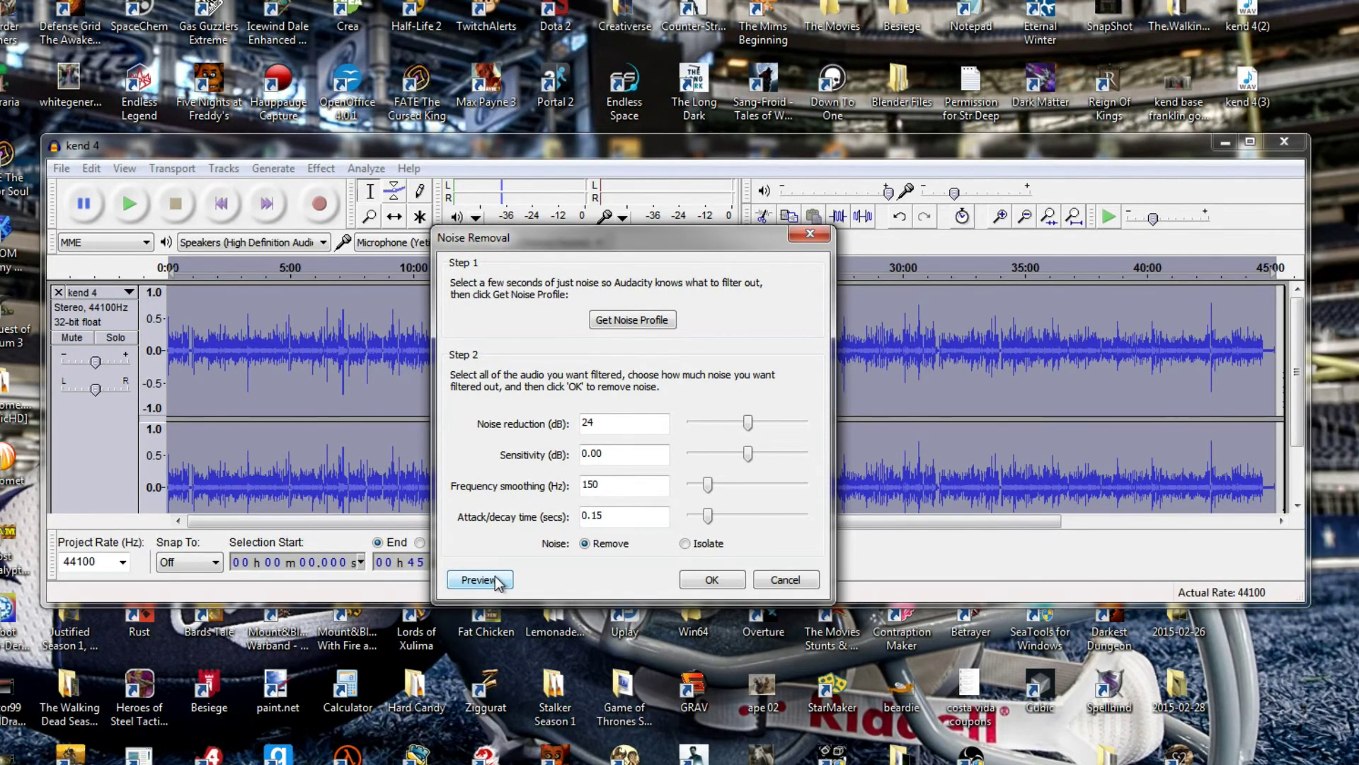
left_click(711, 580)
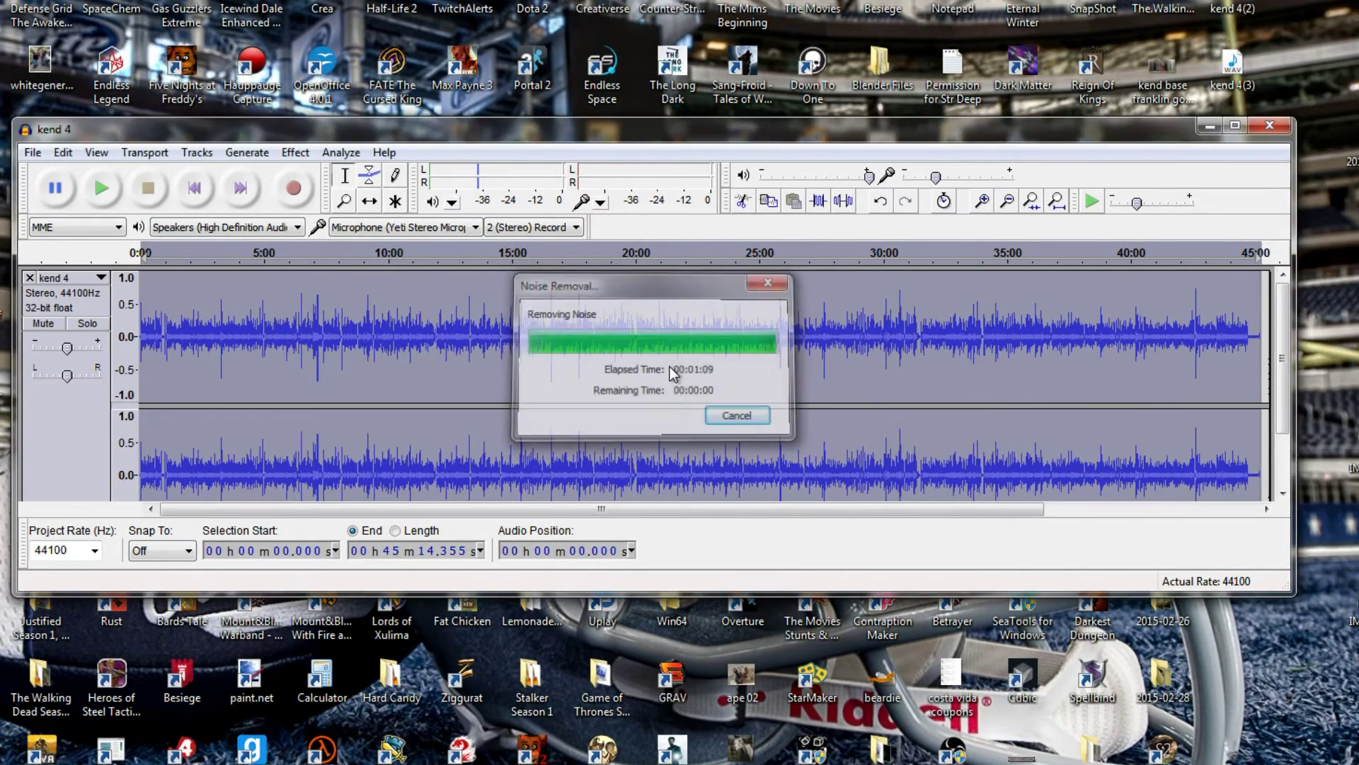
Step: Play back the cleaned track from about 3:07 to check the noise removal, and stop playback
scroll(669, 364, "down", 1)
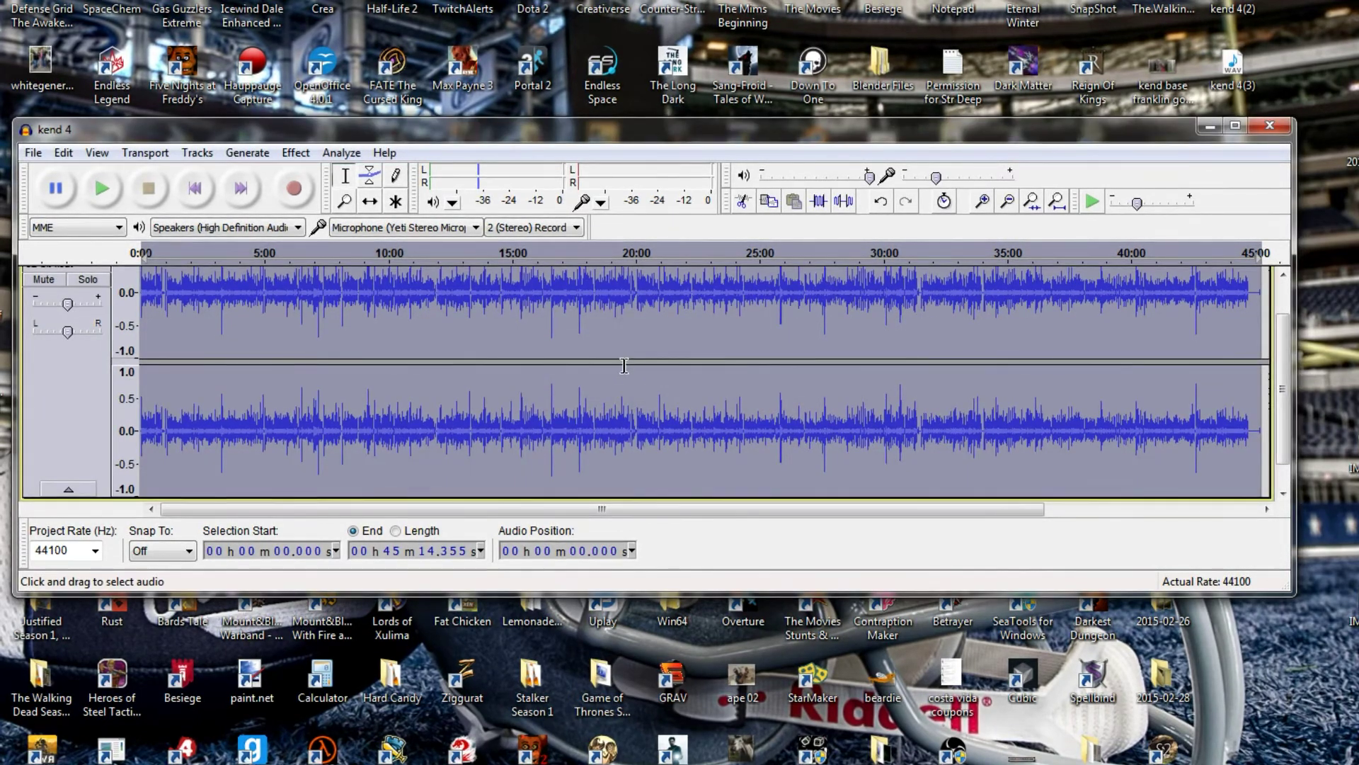
scroll(218, 296, "up", 1)
left_click(220, 296)
left_click(103, 190)
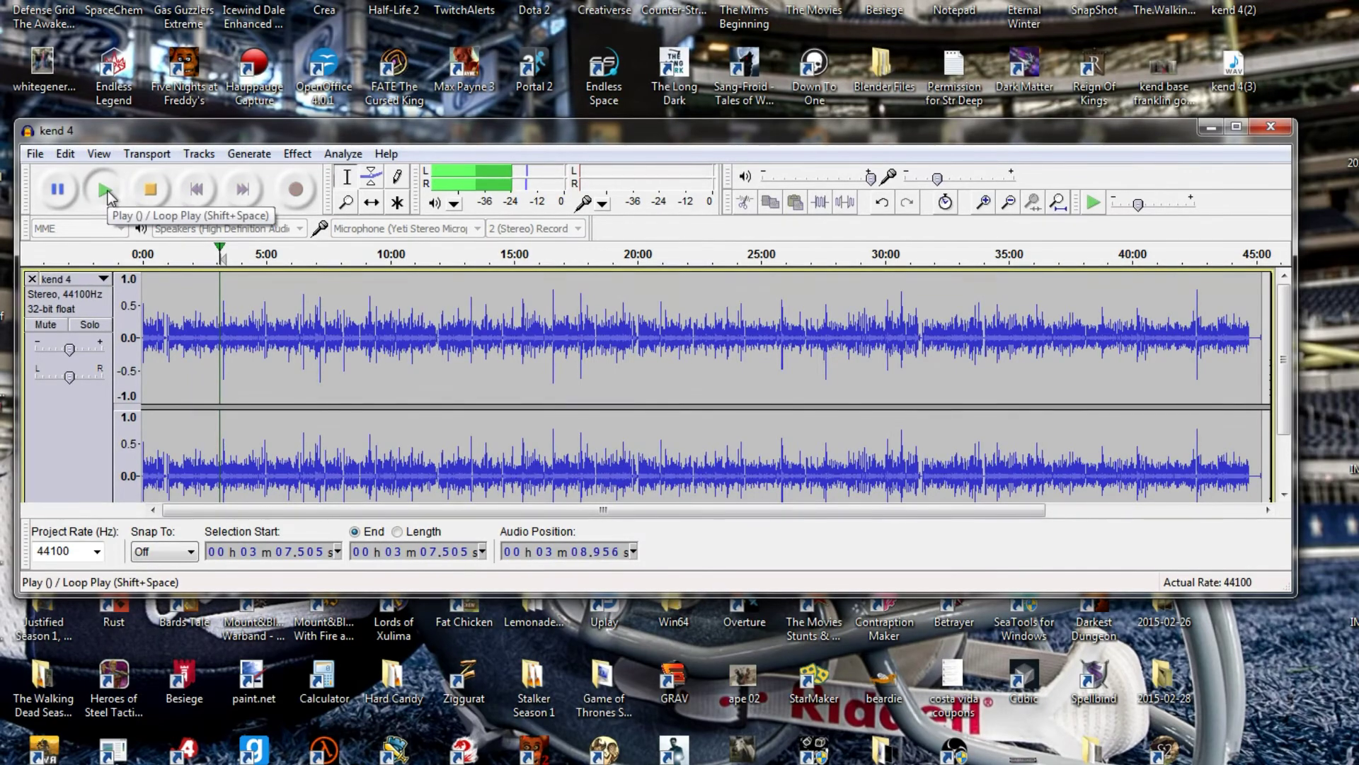
left_click(150, 191)
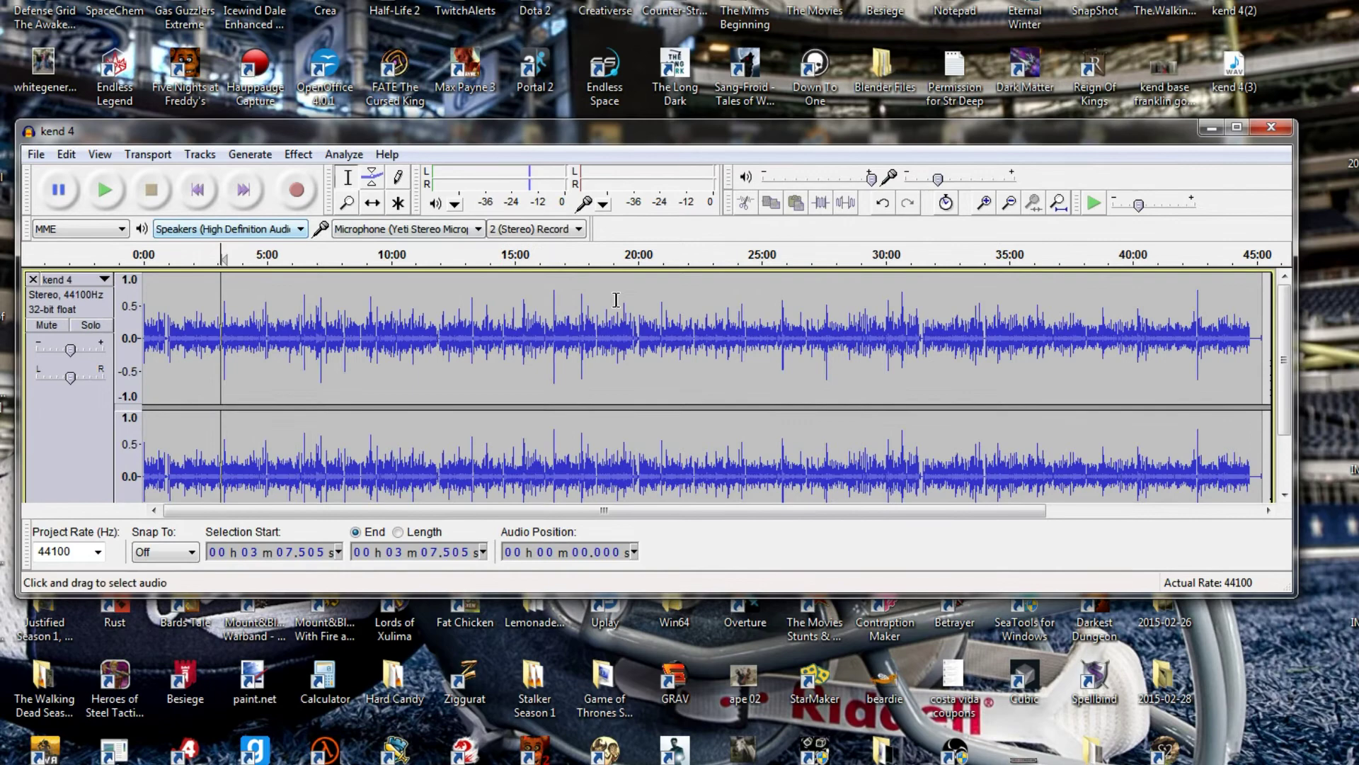
left_click_drag(497, 514, 692, 524)
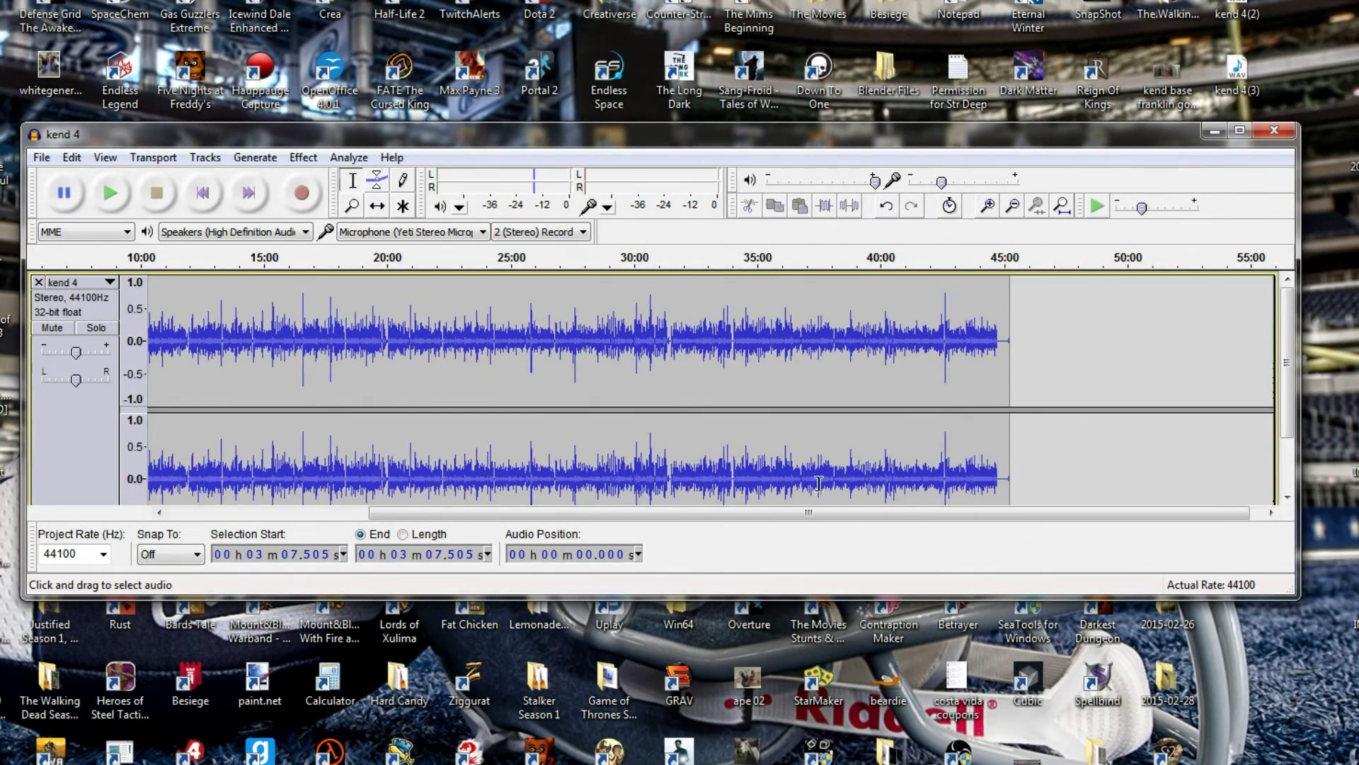
left_click_drag(804, 520, 585, 514)
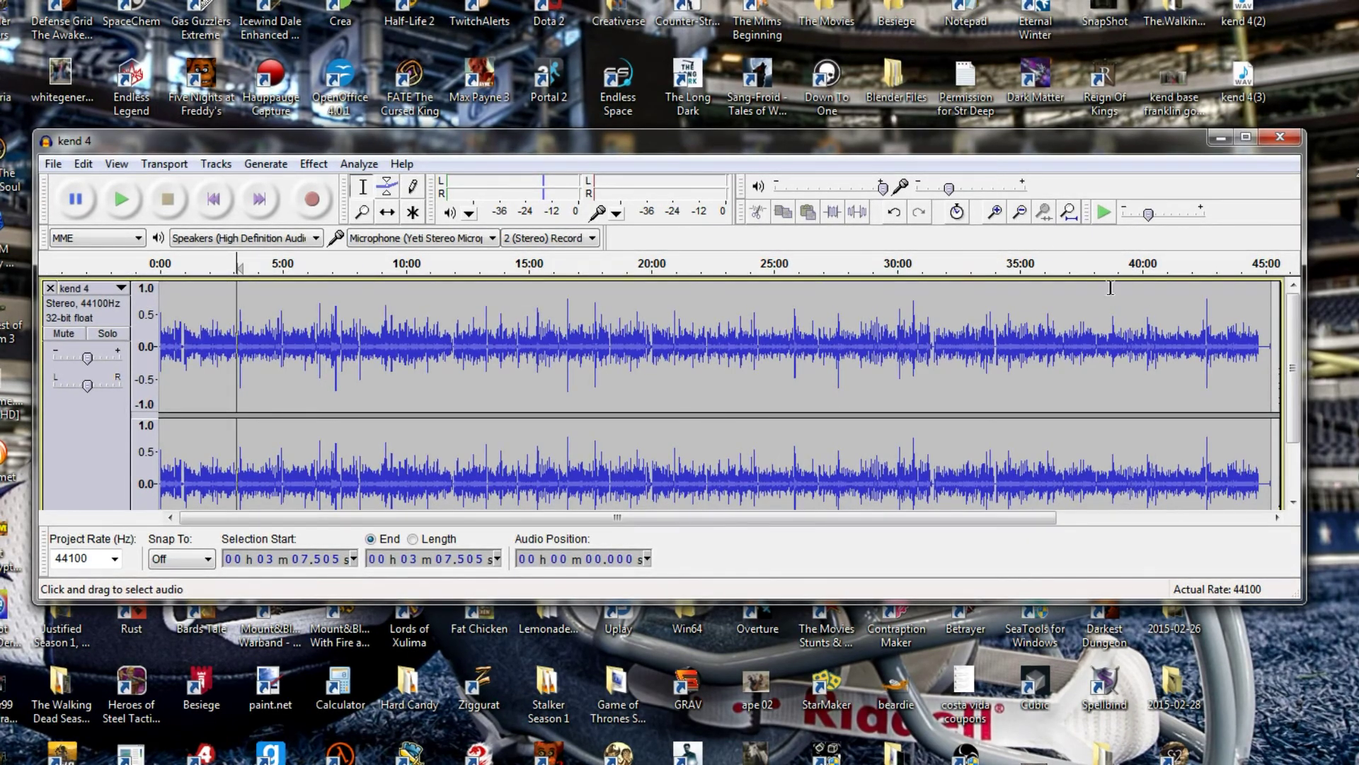
left_click_drag(908, 140, 878, 81)
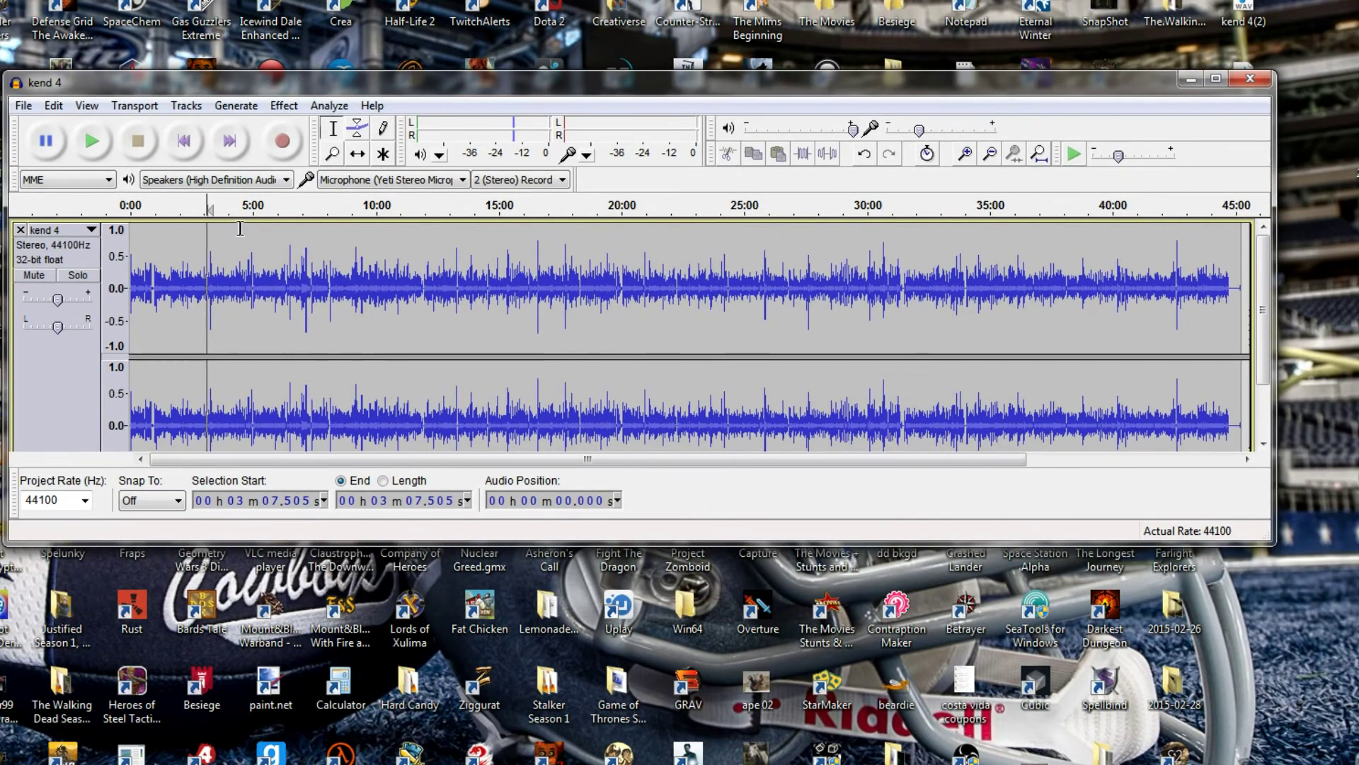